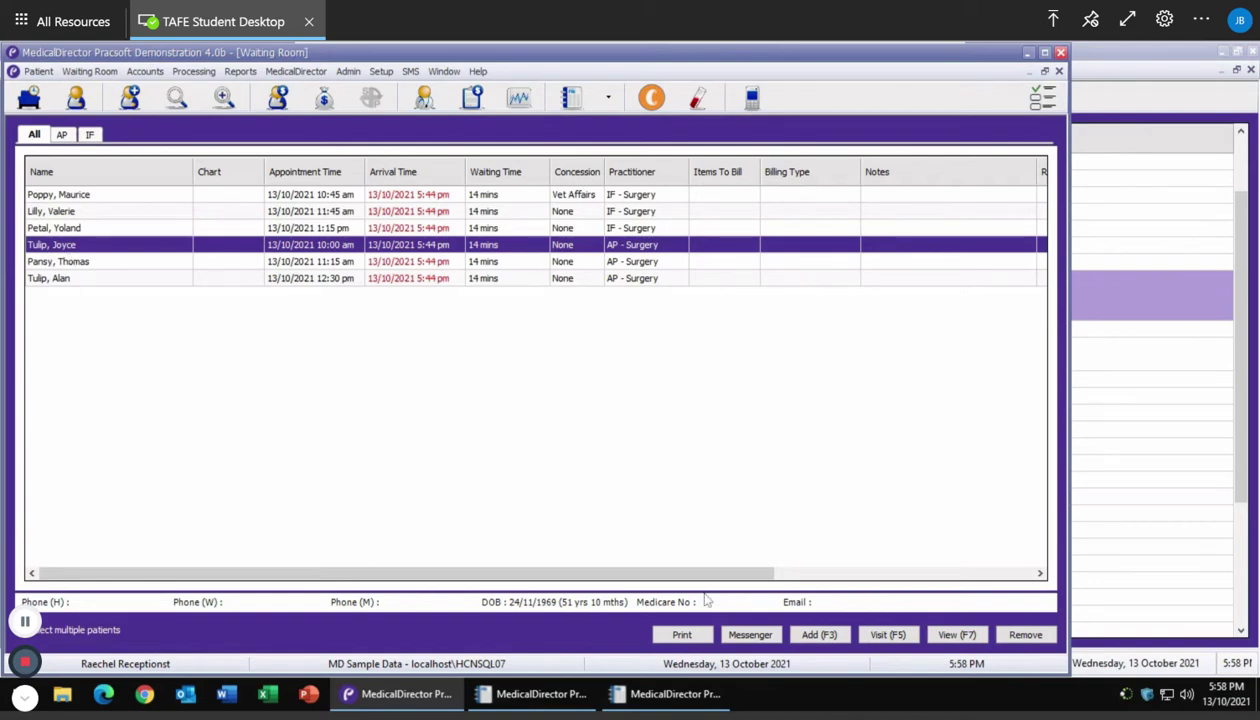
Open Record Visit for the 10:00 am waiting patient seen by AP
left_click(887, 634)
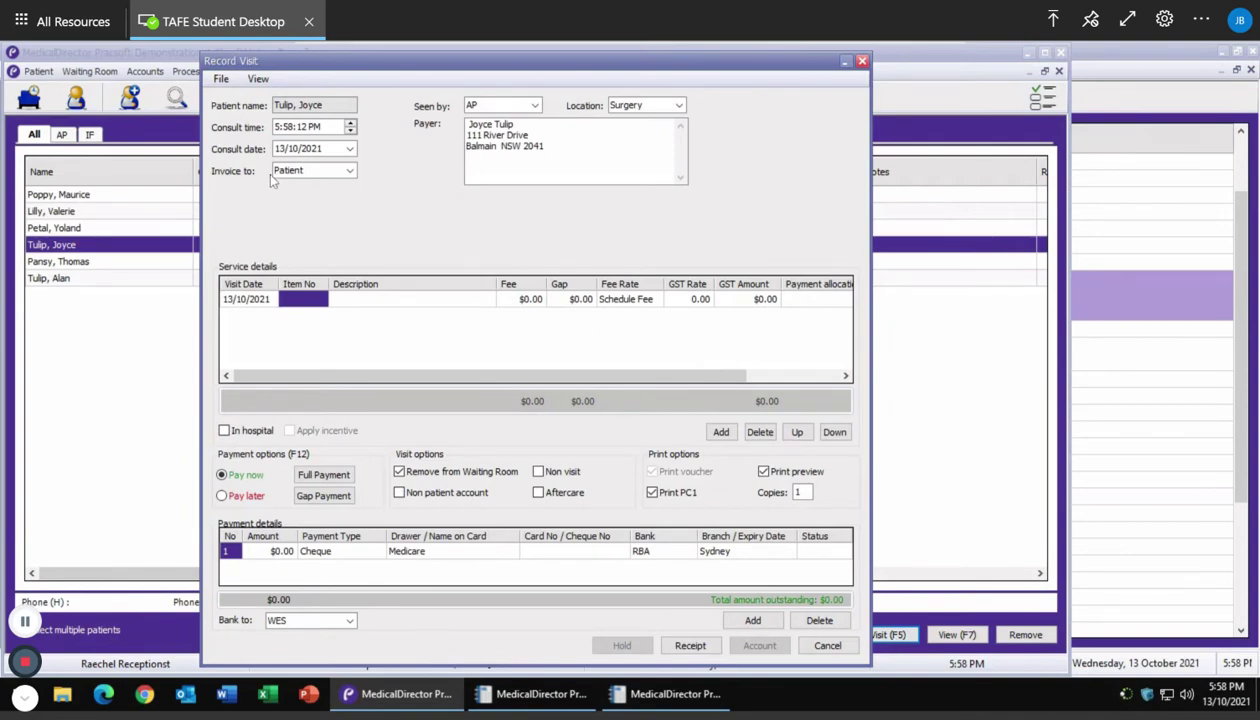
Bill item 44 Level "D" Surgery at a $165.00 fee and add a second service line
left_click(303, 301)
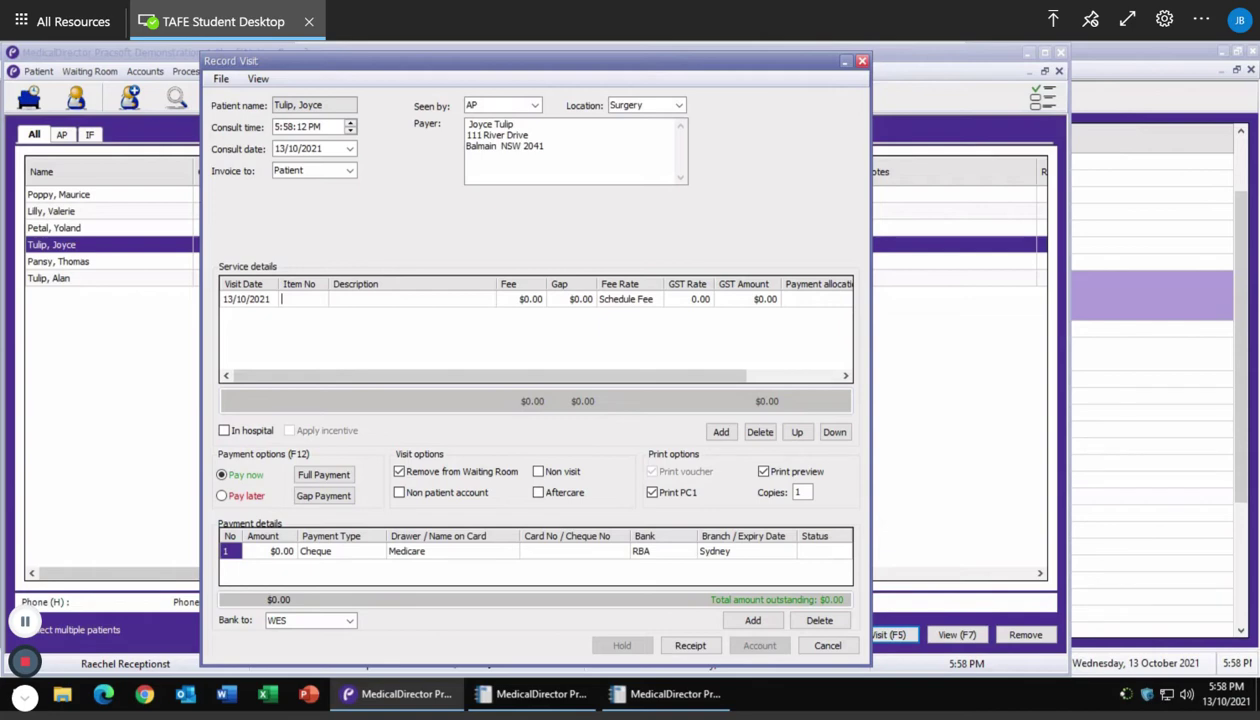
type("44")
key("Tab")
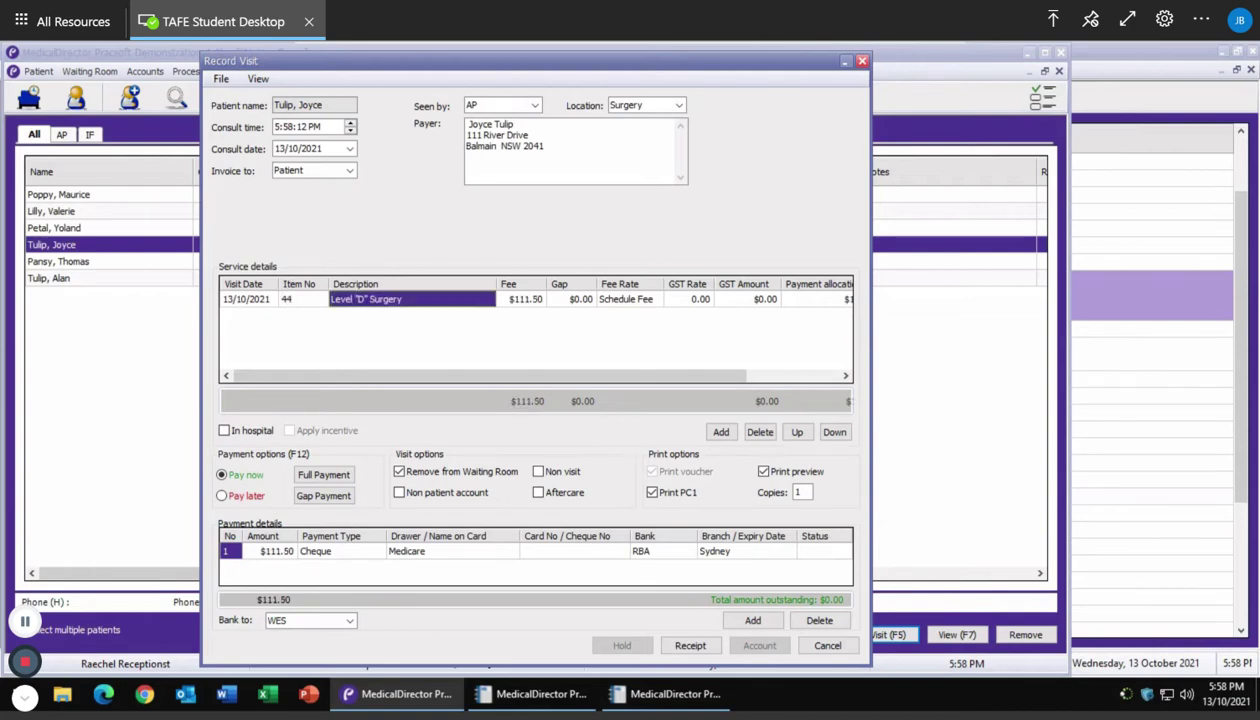
left_click(507, 300)
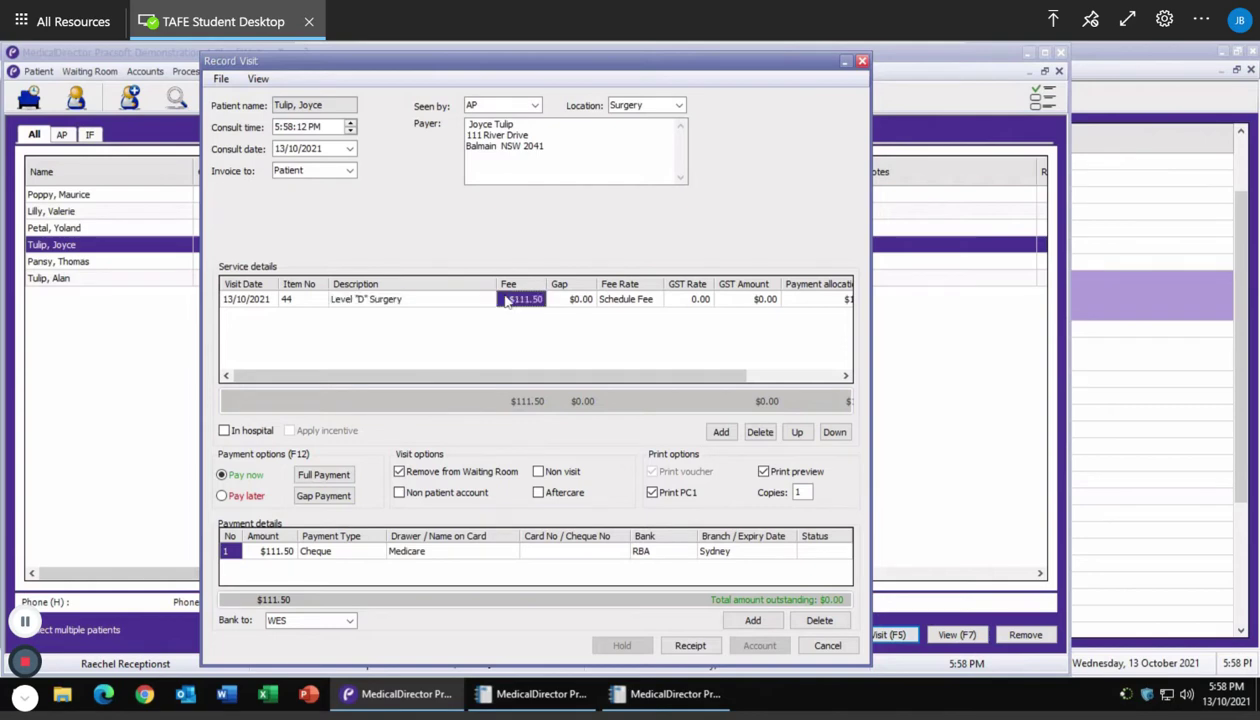
type("1")
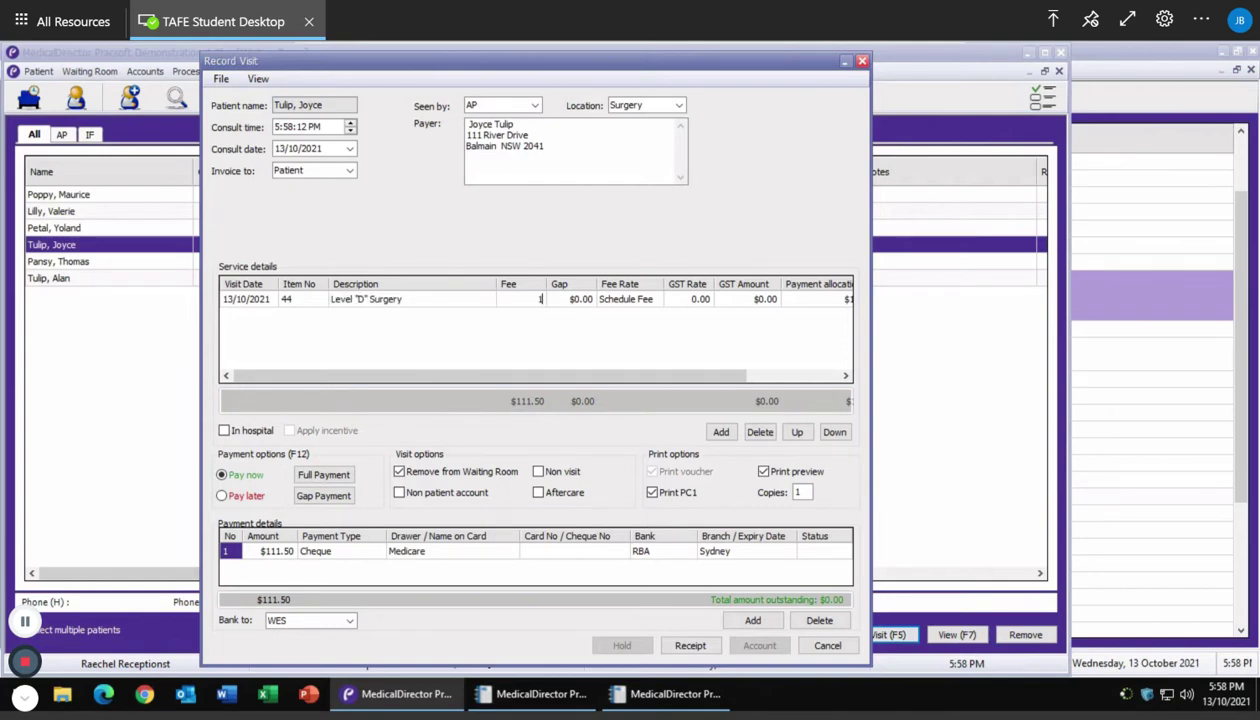
type("65.00")
key("Tab")
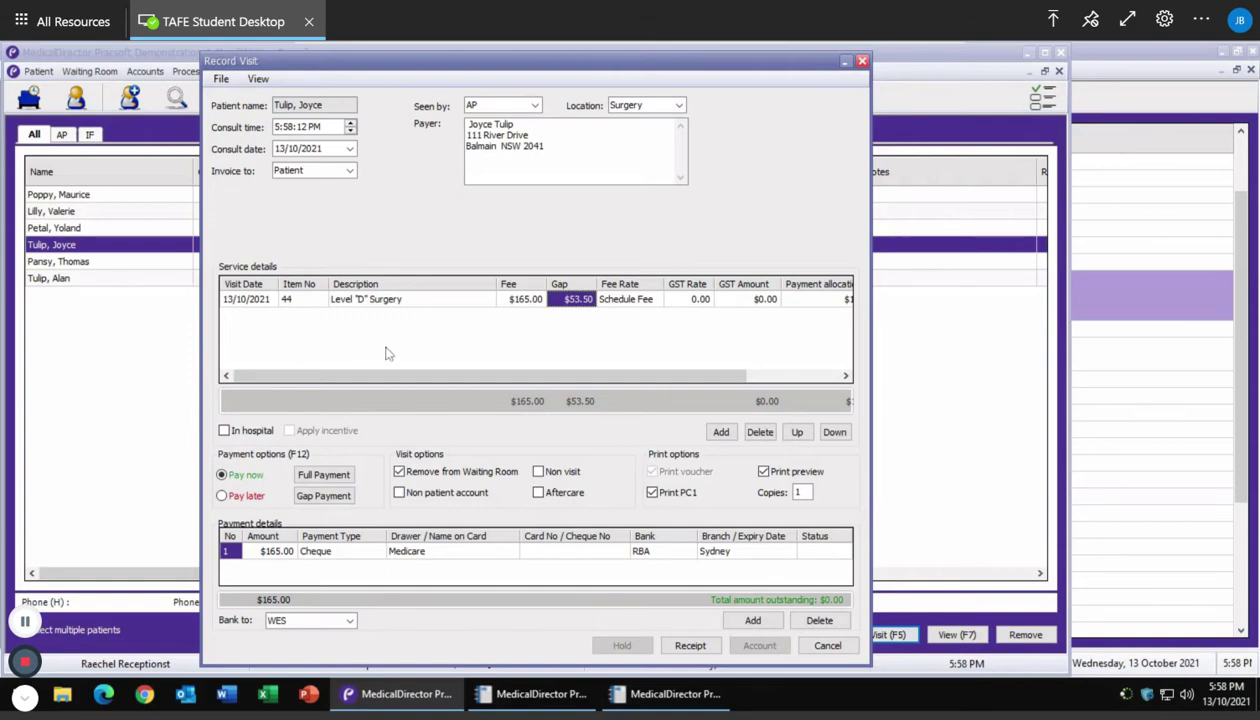
left_click(720, 431)
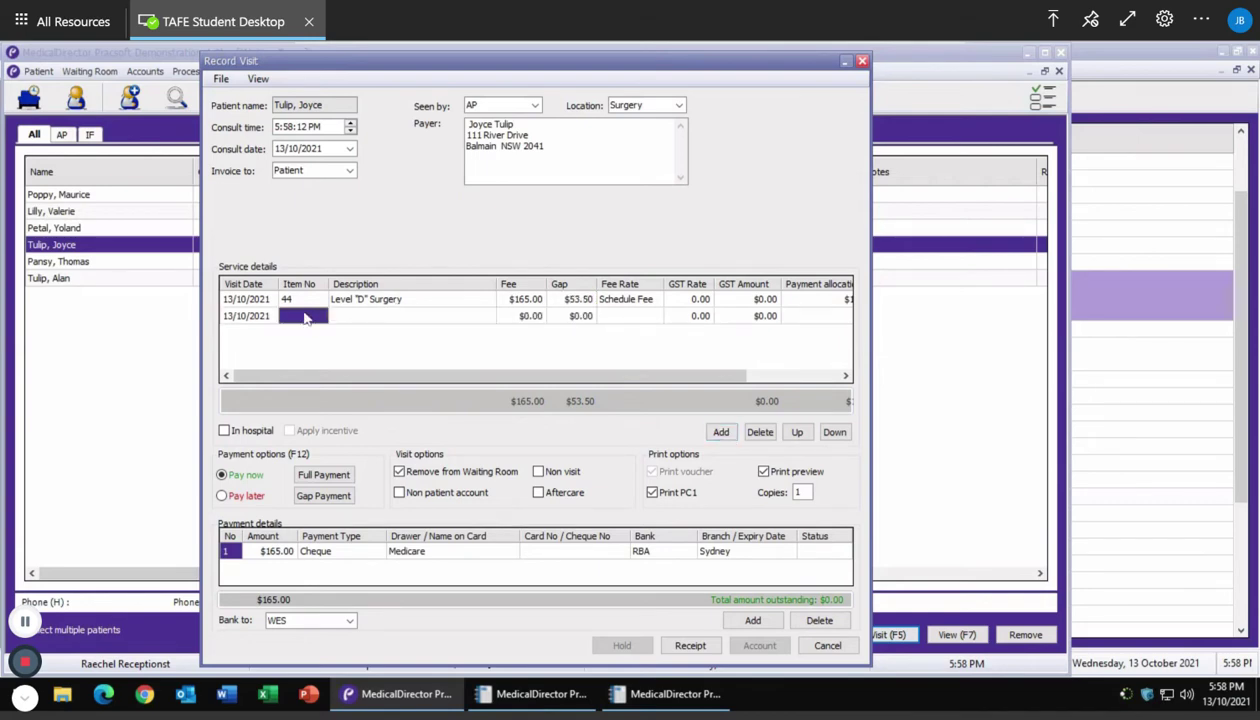
Enter item 30061 Removal F/Body-Superficial on the new line with a $60.00 fee
left_click(291, 318)
type("30061")
key("Tab")
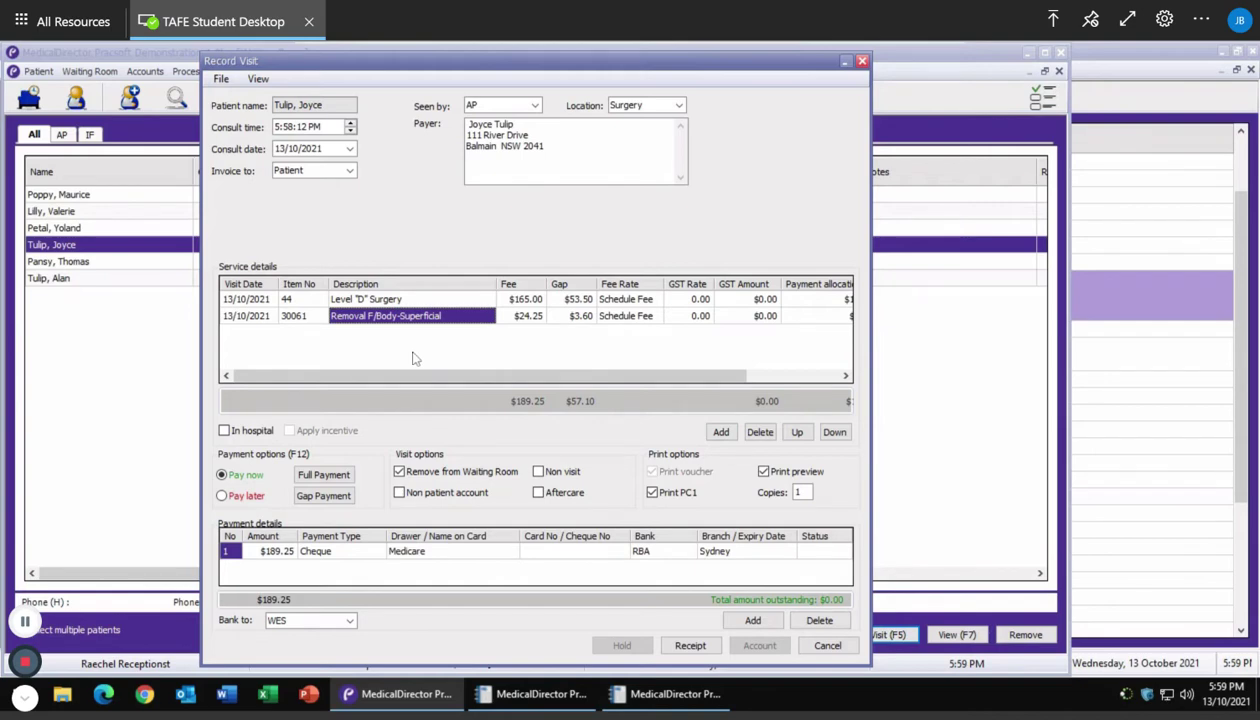
left_click(529, 319)
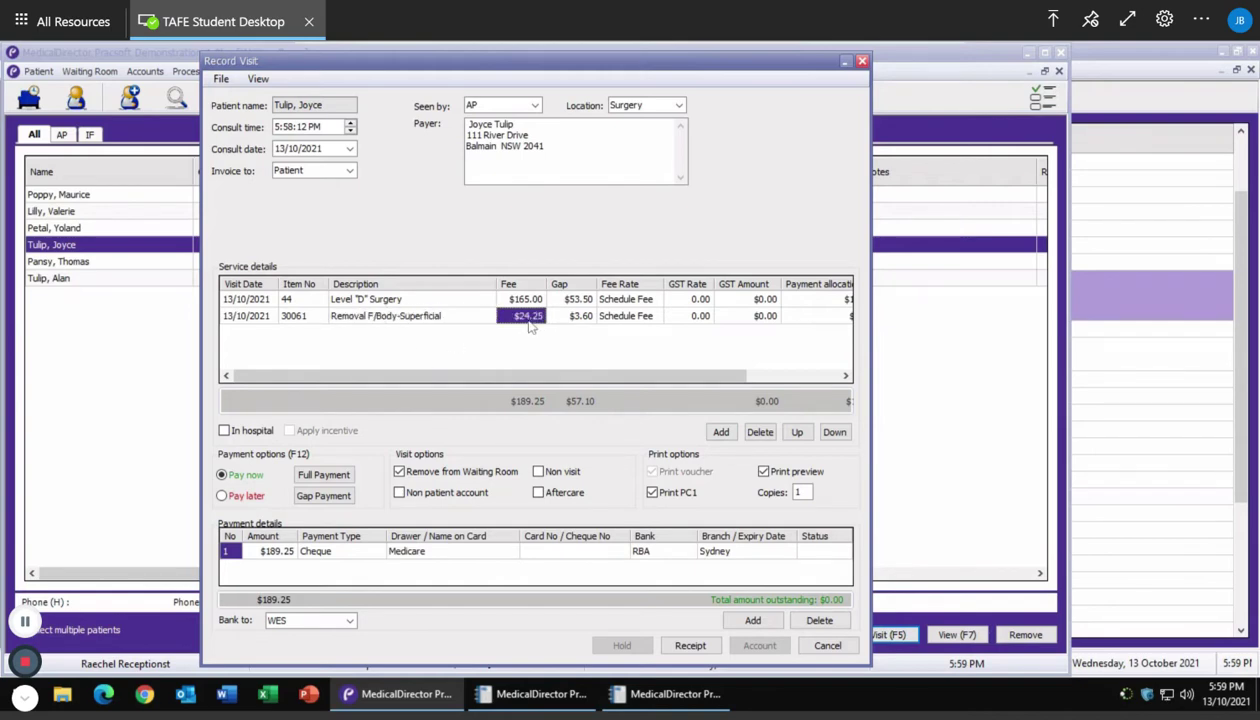
type("60")
key("Tab")
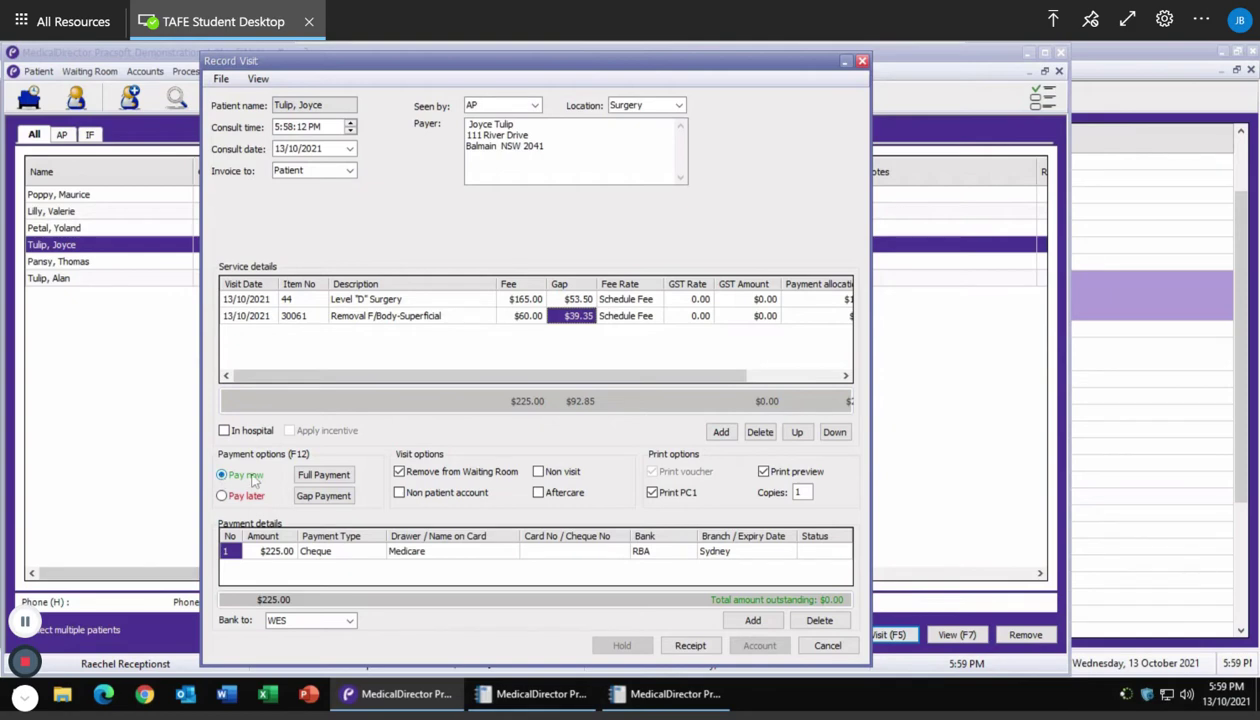
Take the $92.85 gap as an EFTPOS Manual payment and issue the tax invoice/receipt
left_click(308, 499)
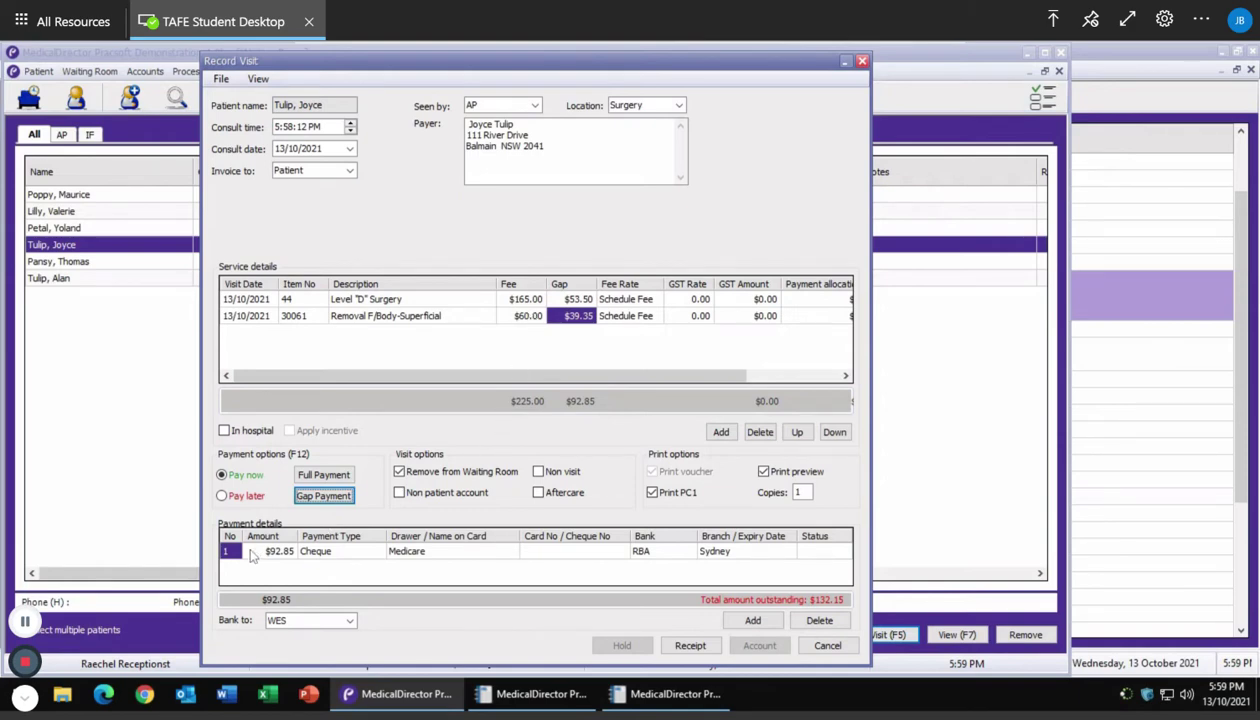
left_click(320, 561)
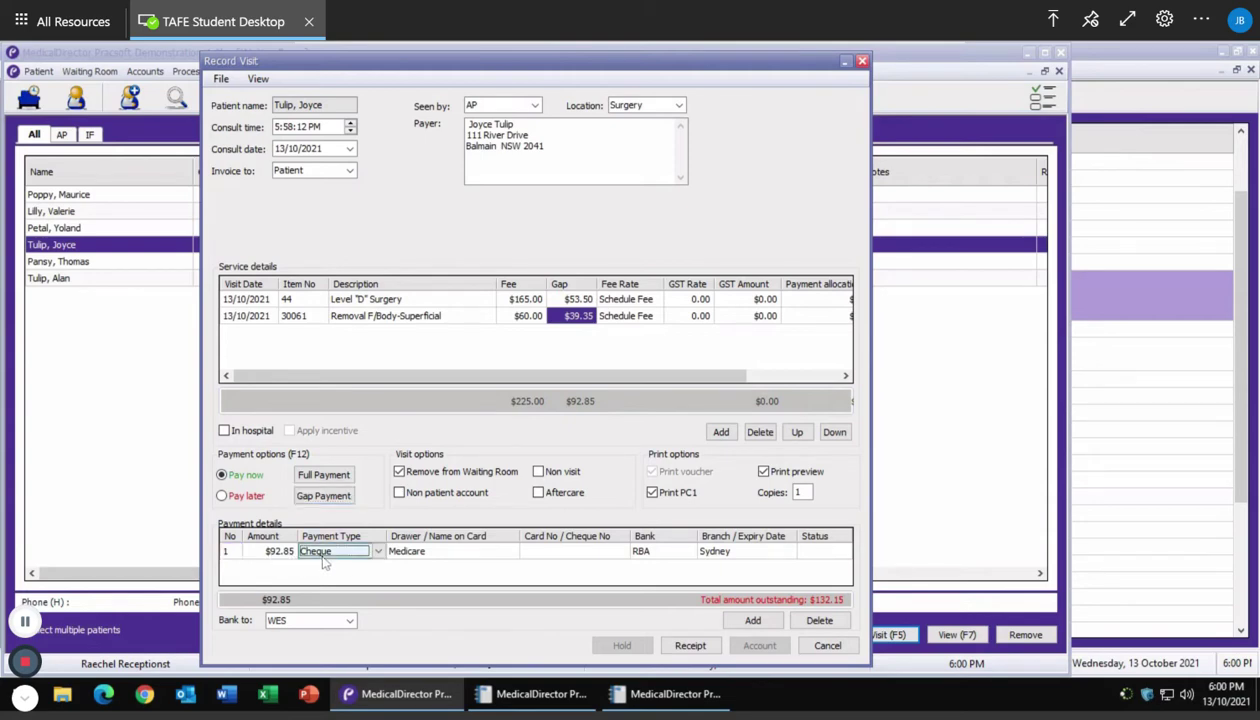
left_click(379, 552)
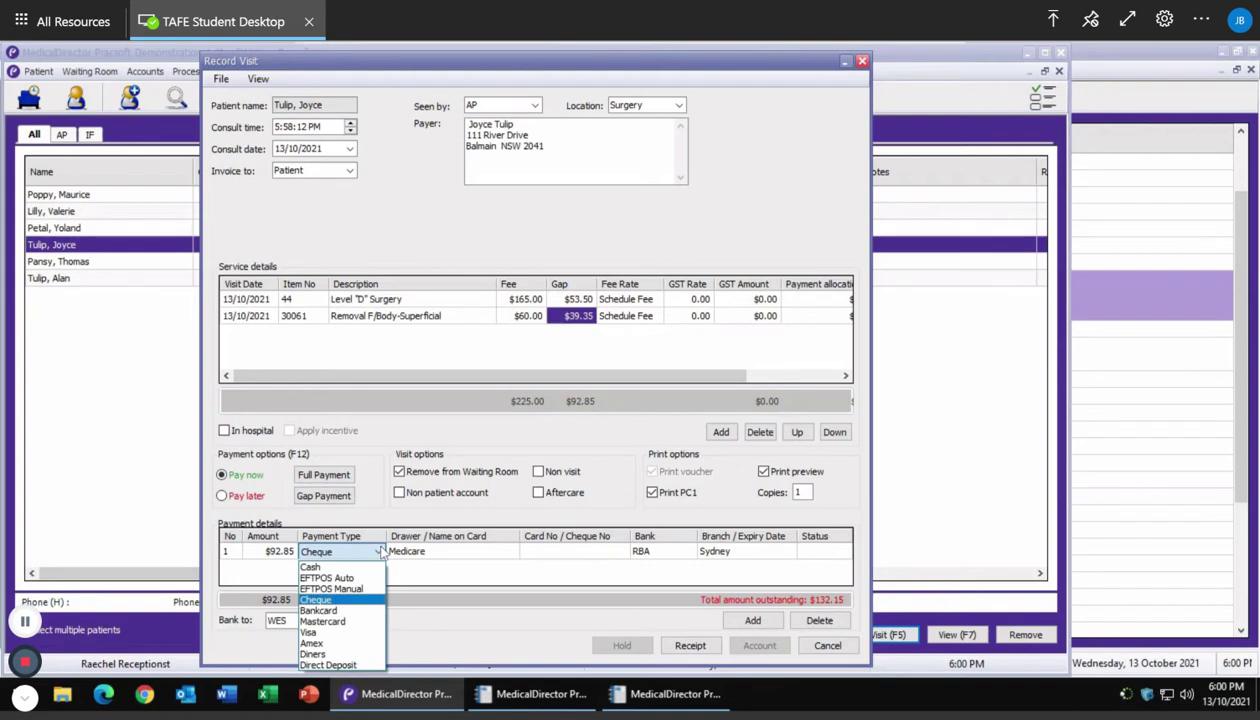
left_click(347, 590)
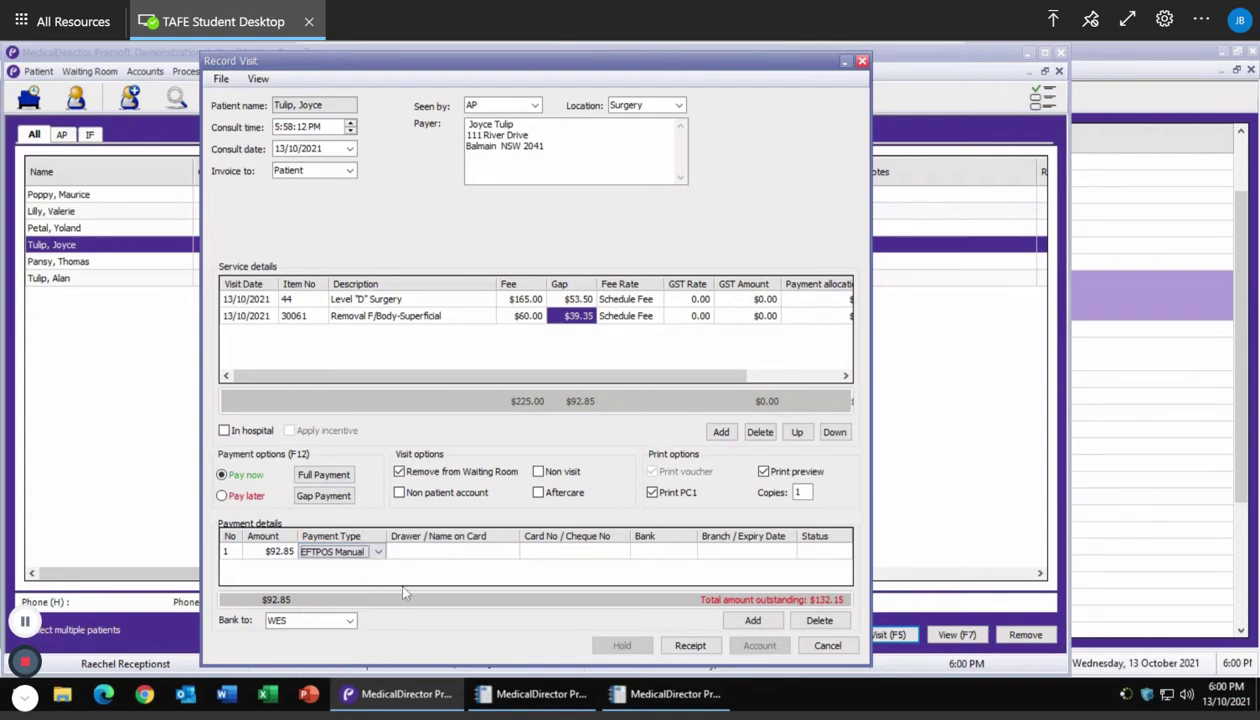
left_click(690, 646)
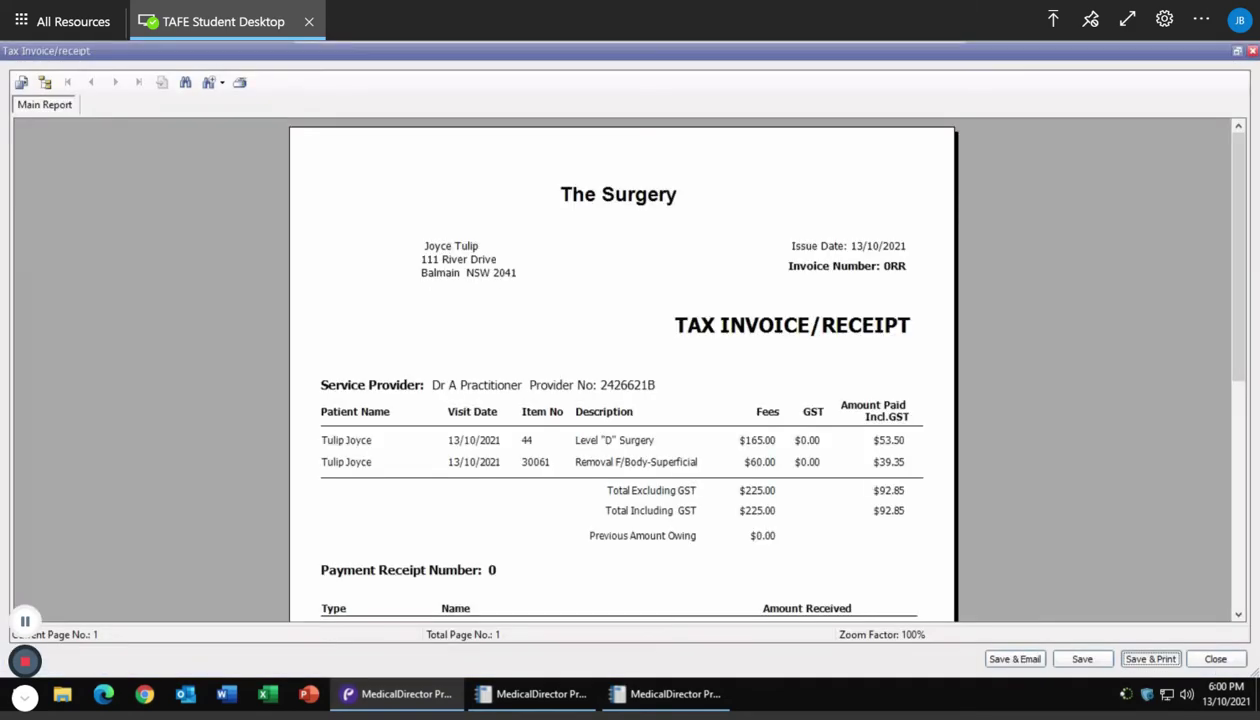
Review the receipt's $92.85 received and $132.15 balance outstanding, then choose Save & Print
scroll(648, 401, "down", 5)
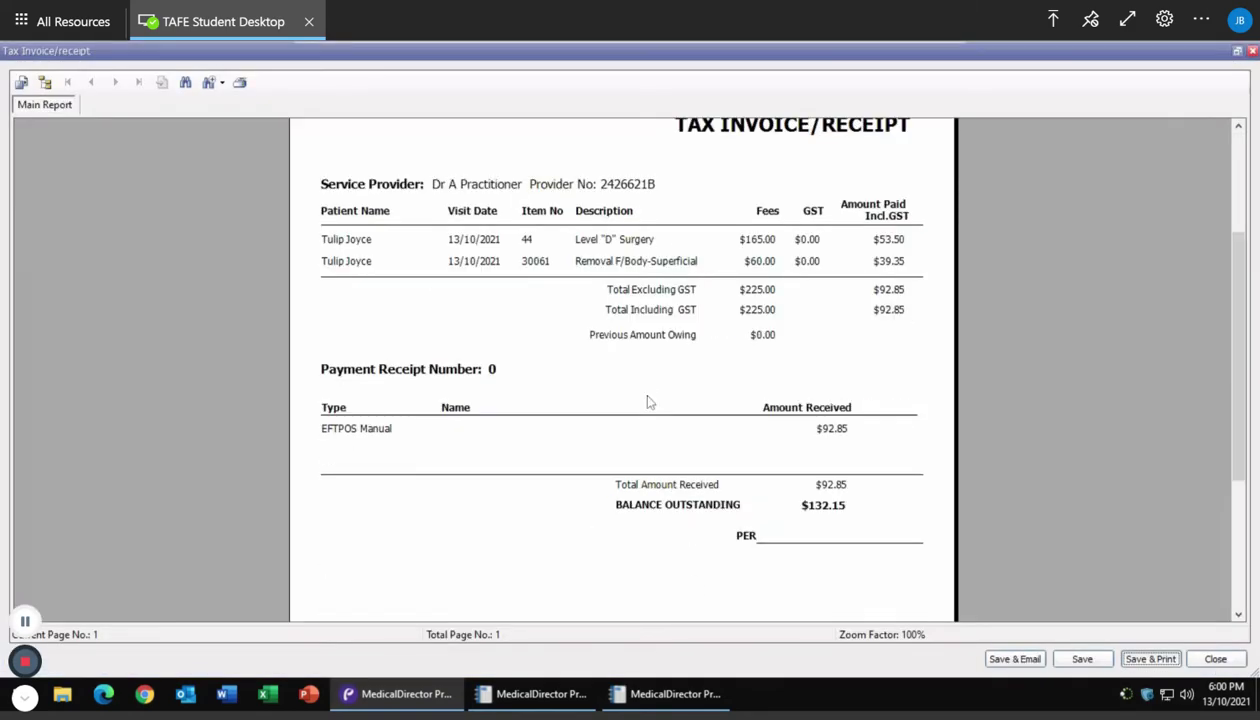
scroll(648, 401, "down", 5)
scroll(641, 247, "up", 10)
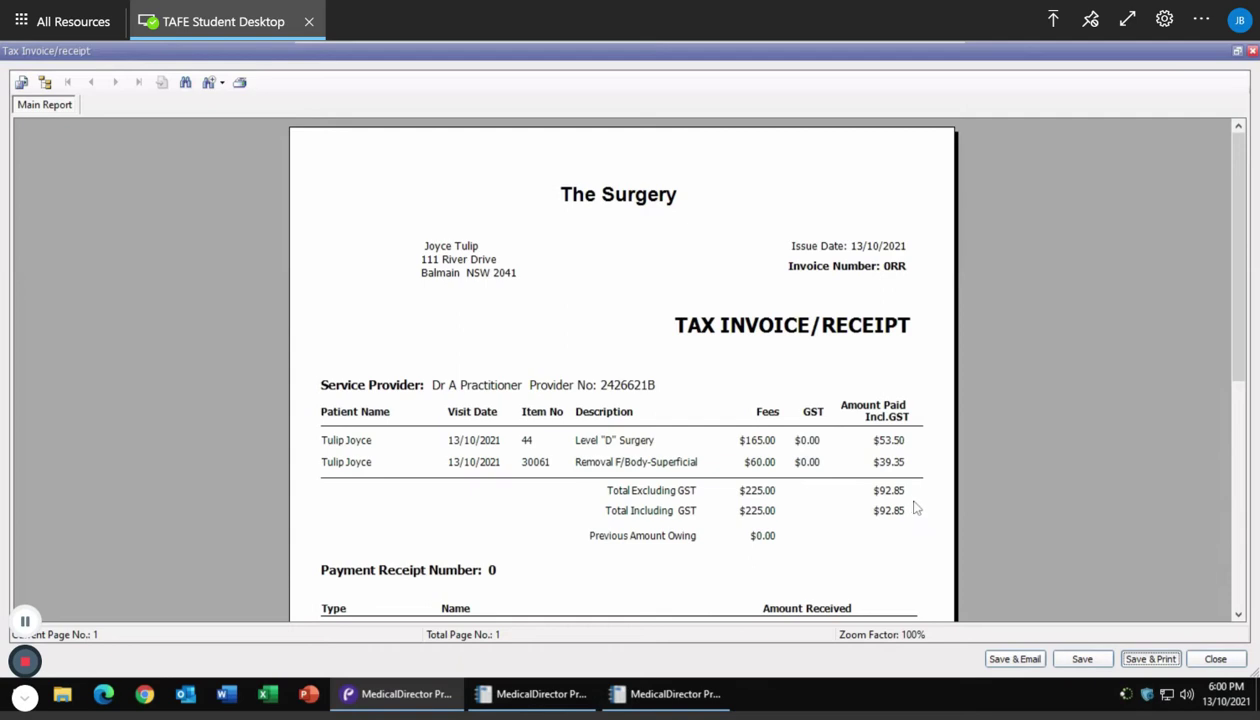
scroll(858, 520, "down", 3)
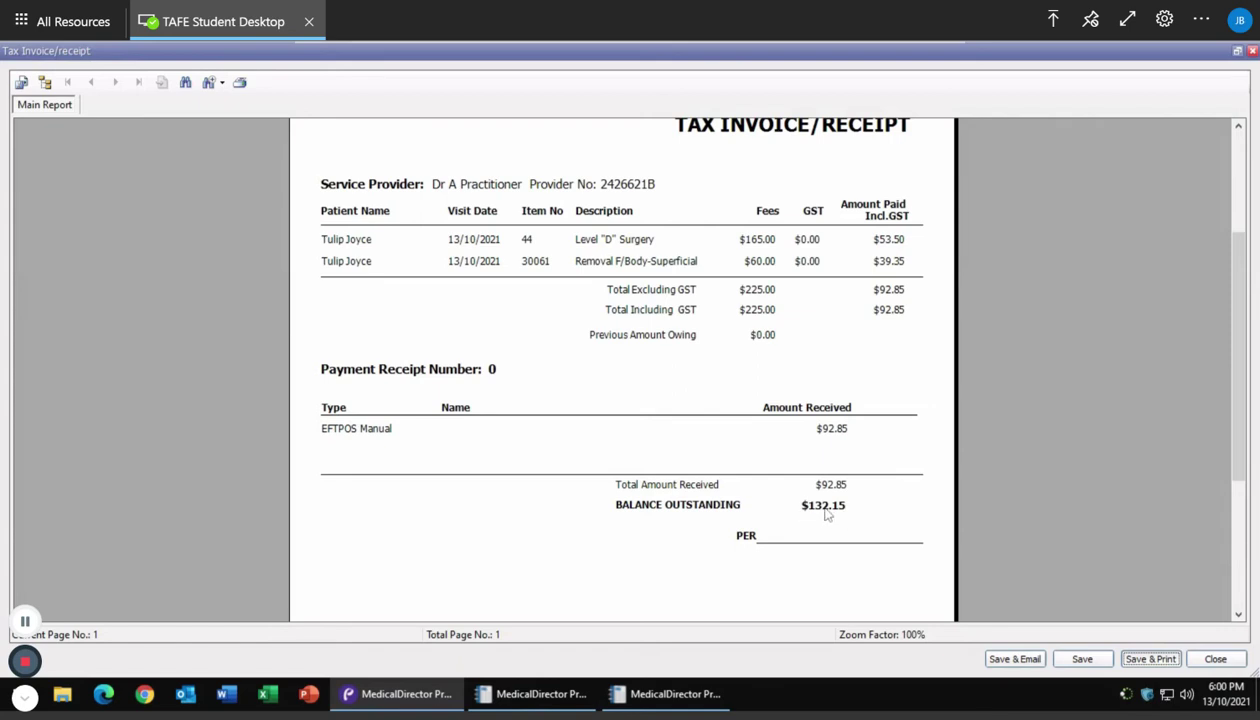
left_click(1152, 659)
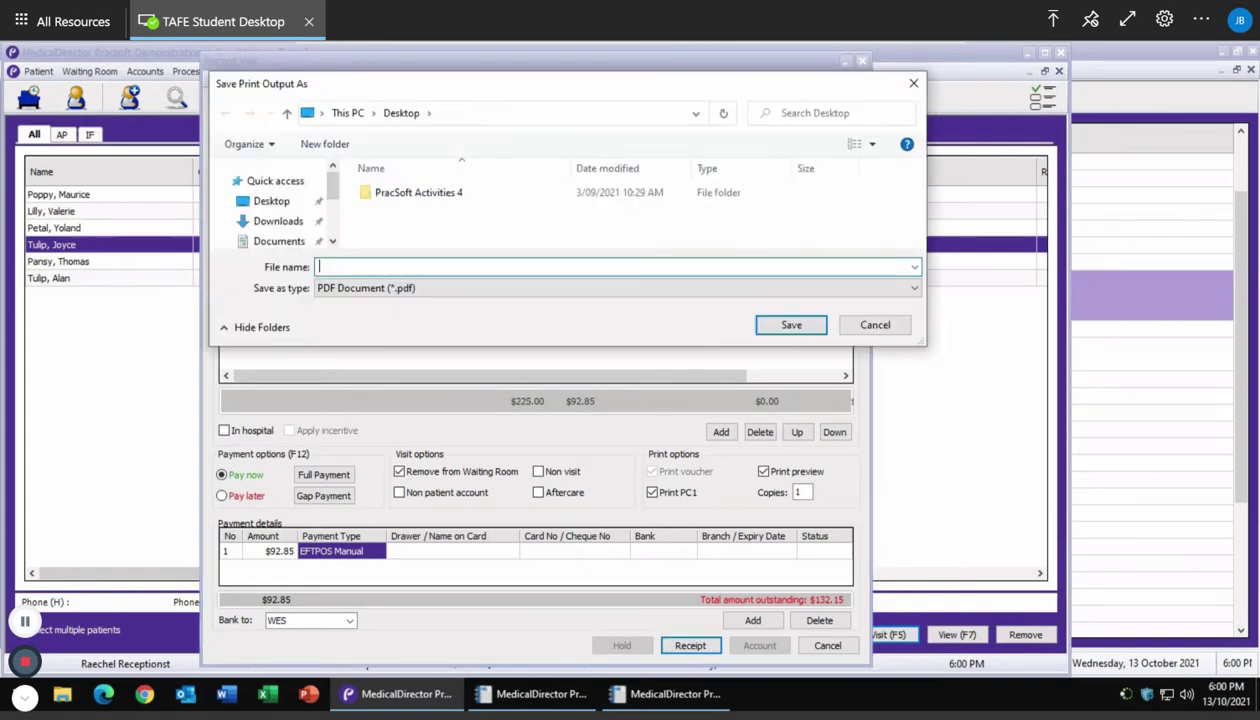
Save the tax invoice over the patient's existing Private Billed PDF on the Desktop
type("Joyce Tulip Privat")
key("BackSpace")
type("e Billed")
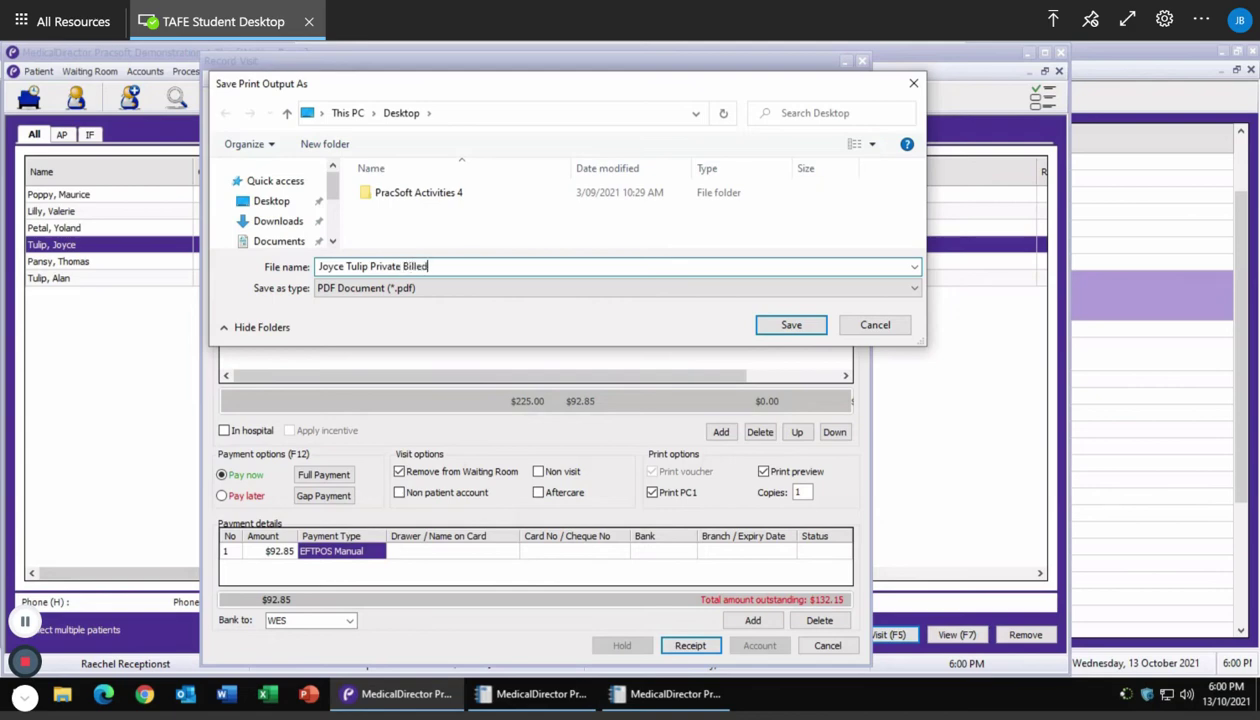
left_click(775, 323)
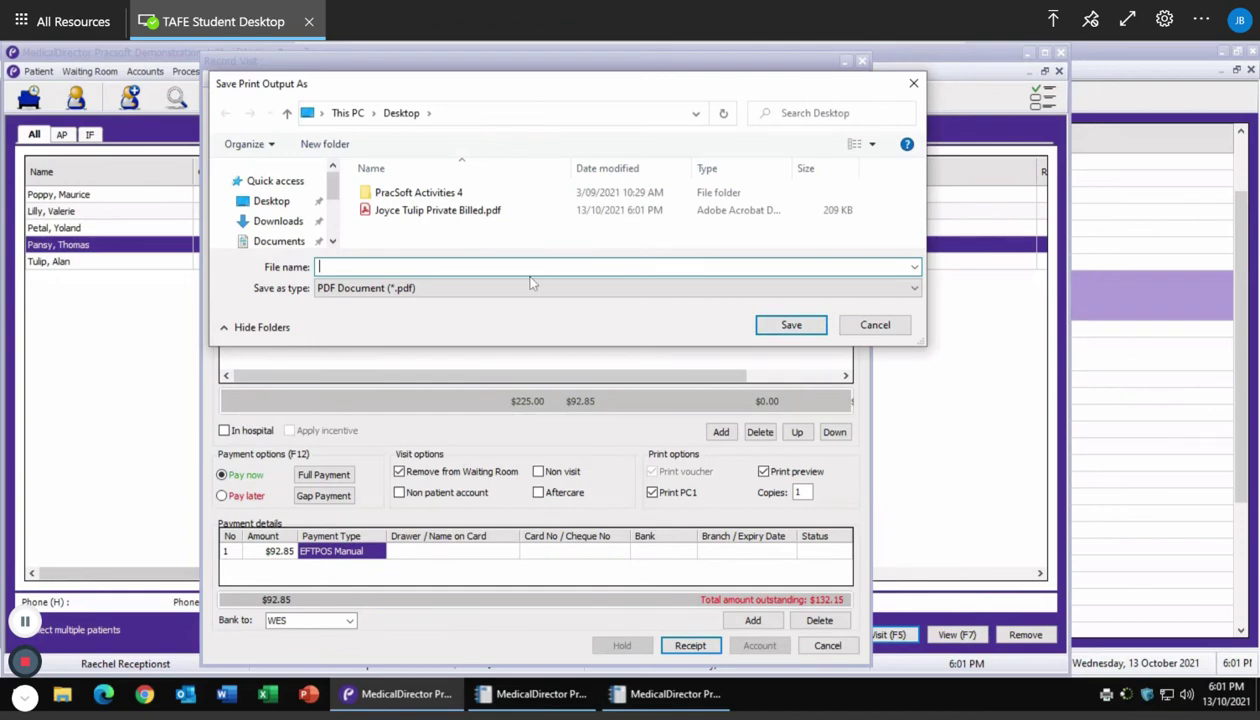
type("P")
key("BackSpace")
type("Jo")
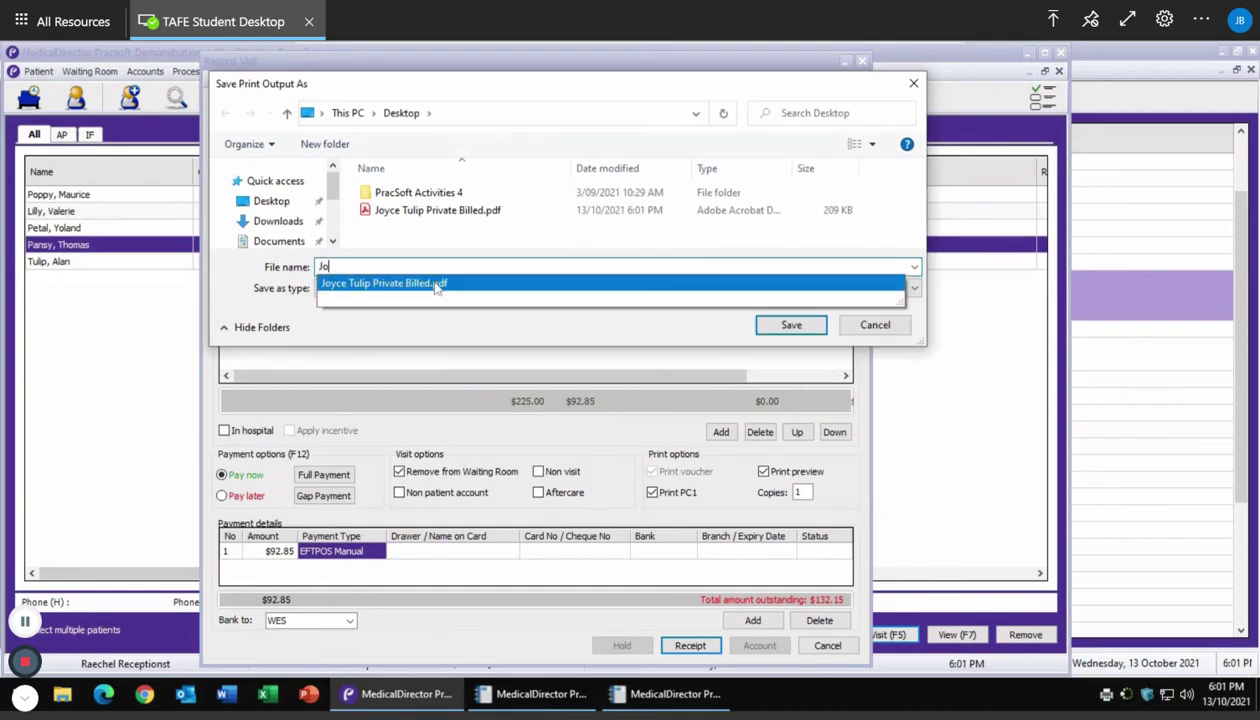
left_click(436, 284)
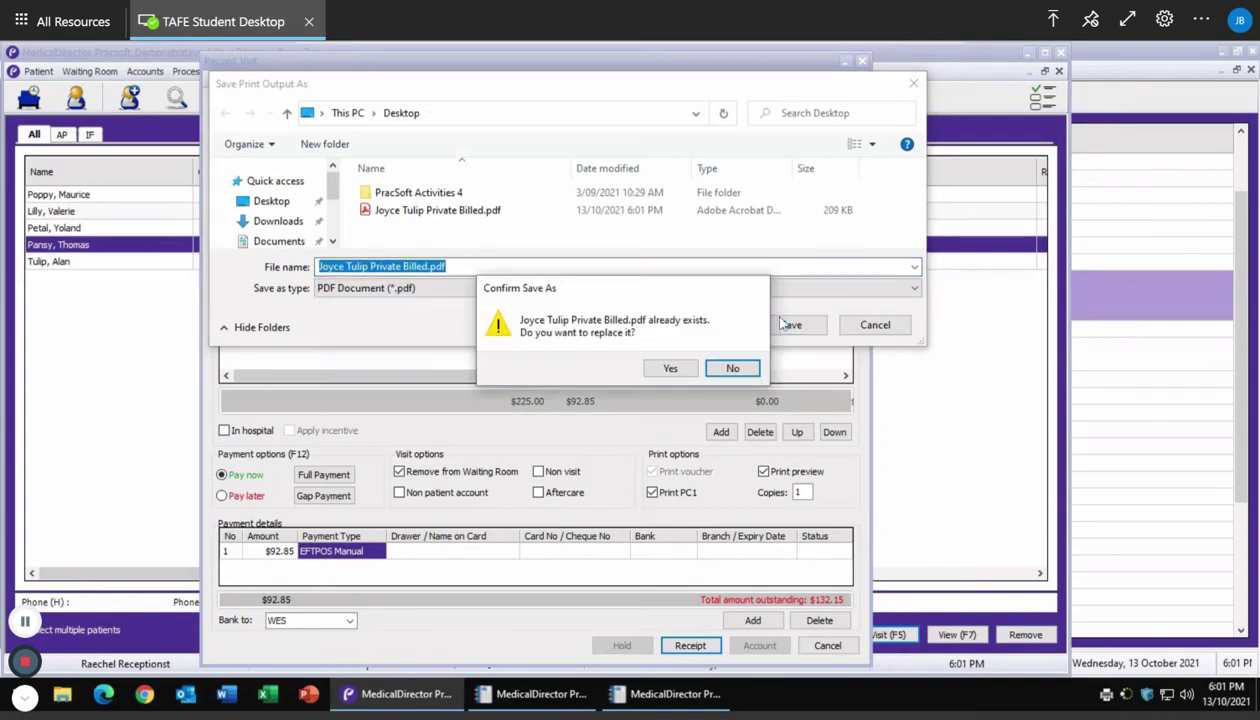
left_click(667, 366)
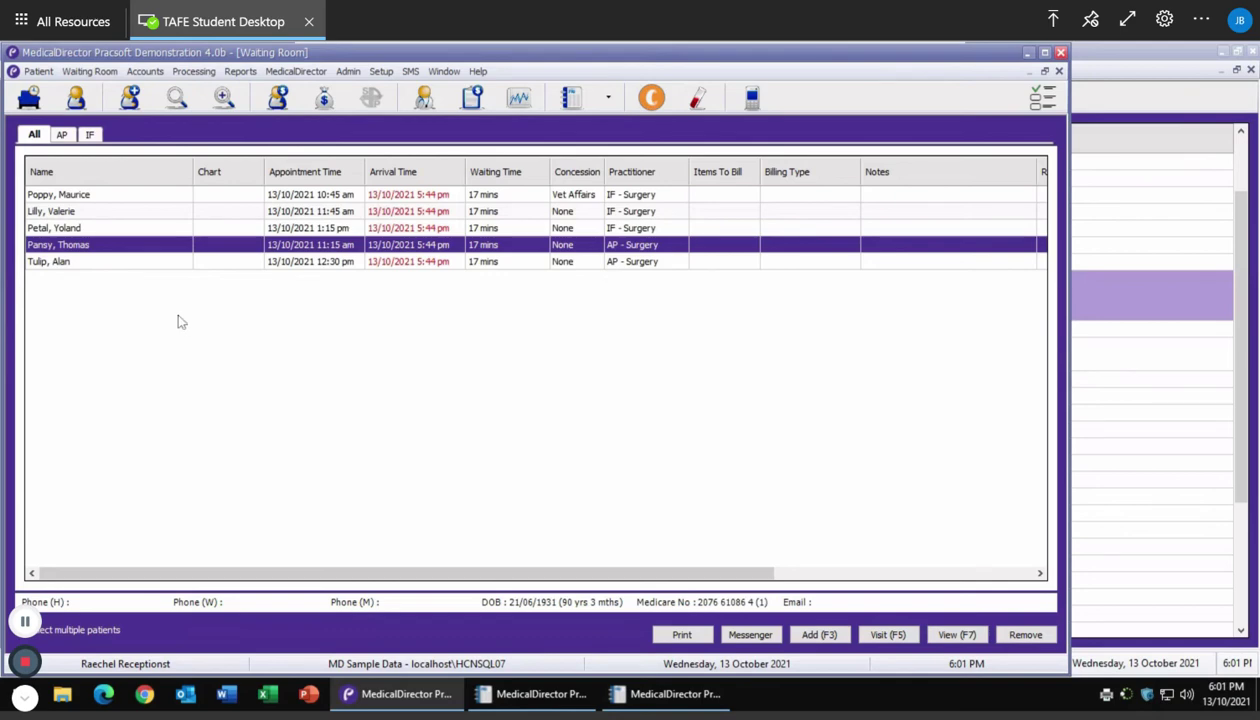
Select the 1:15 pm patient booked with IF and start a Record Visit
left_click(93, 230)
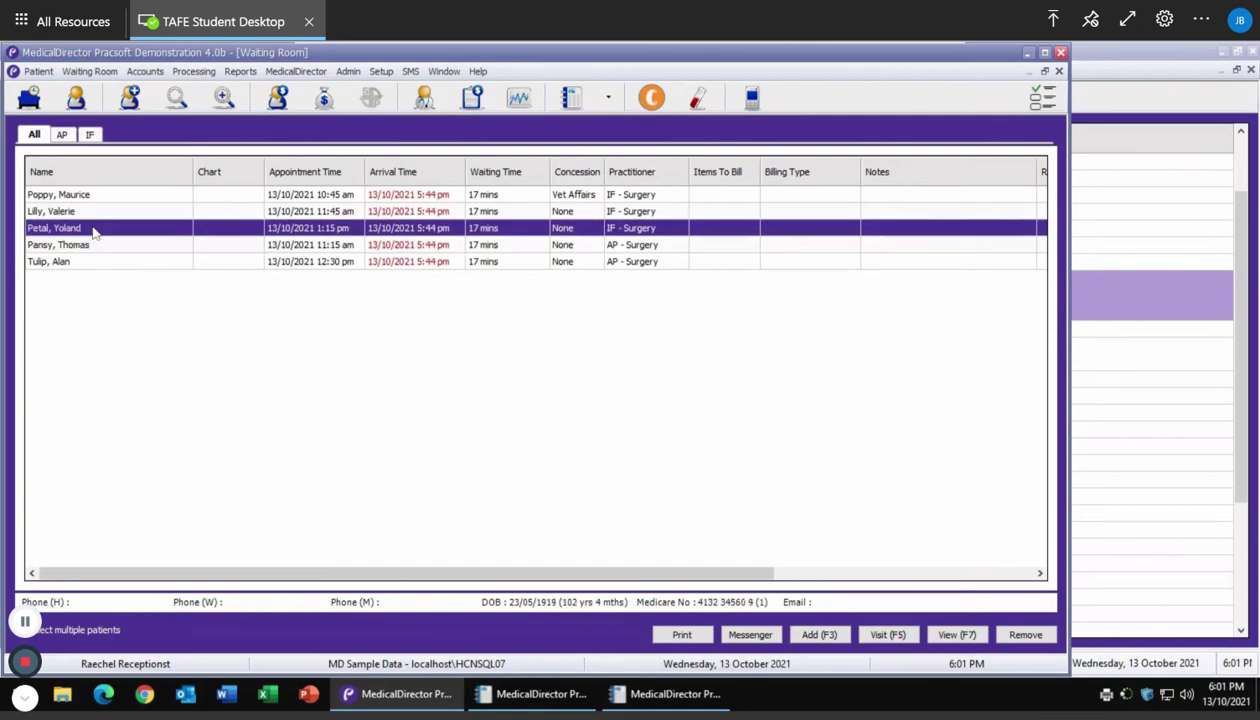
left_click(888, 636)
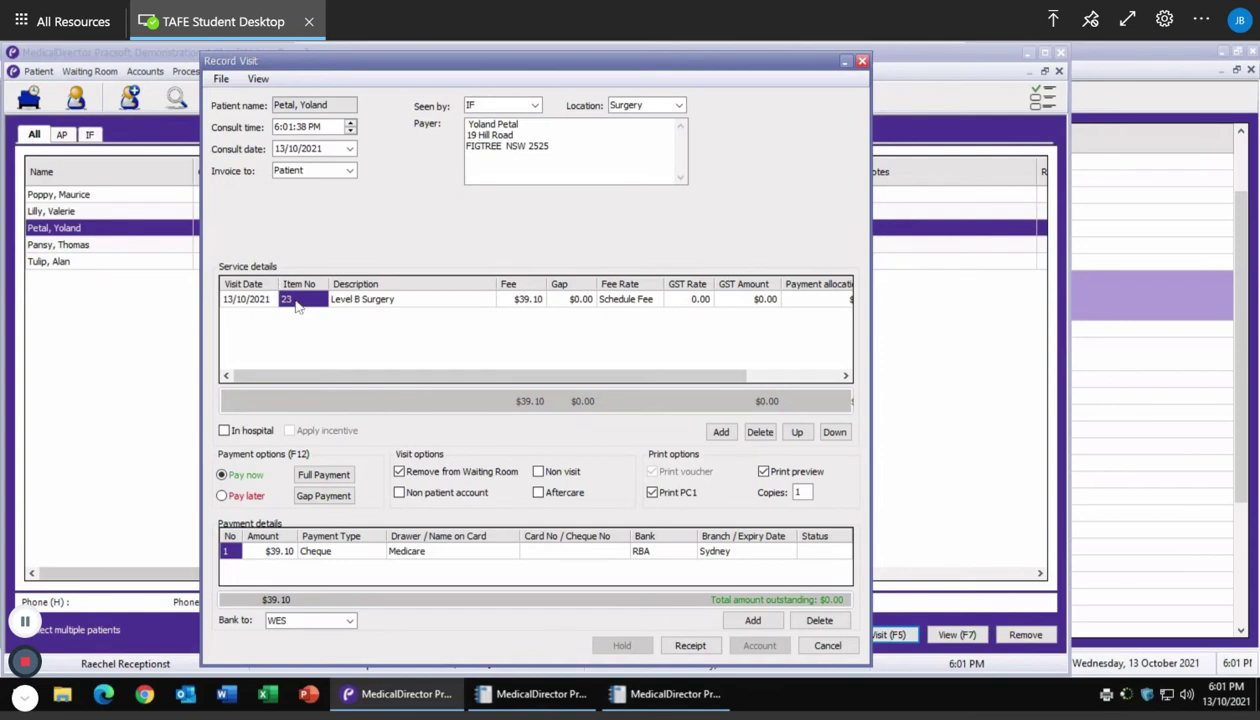
Replace item 23 with item 36 Level "C" Surgery at a $125.00 private fee
type("36")
key("Tab")
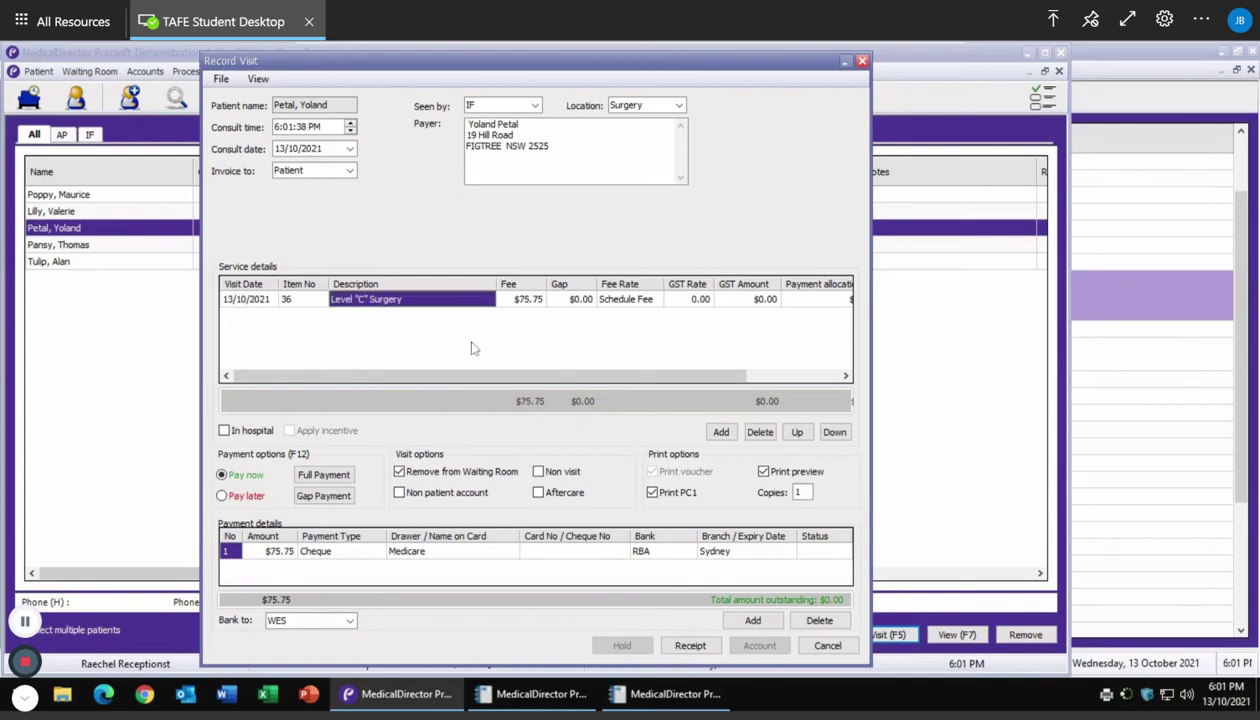
left_click(520, 306)
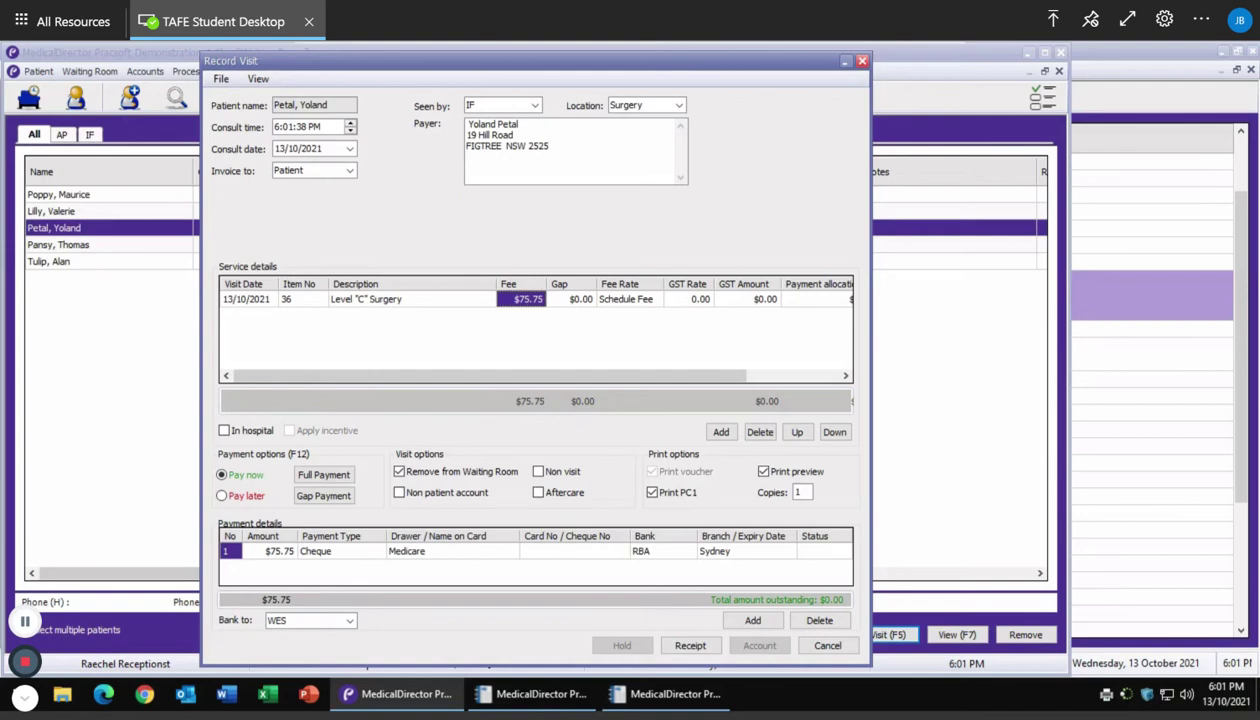
type("125")
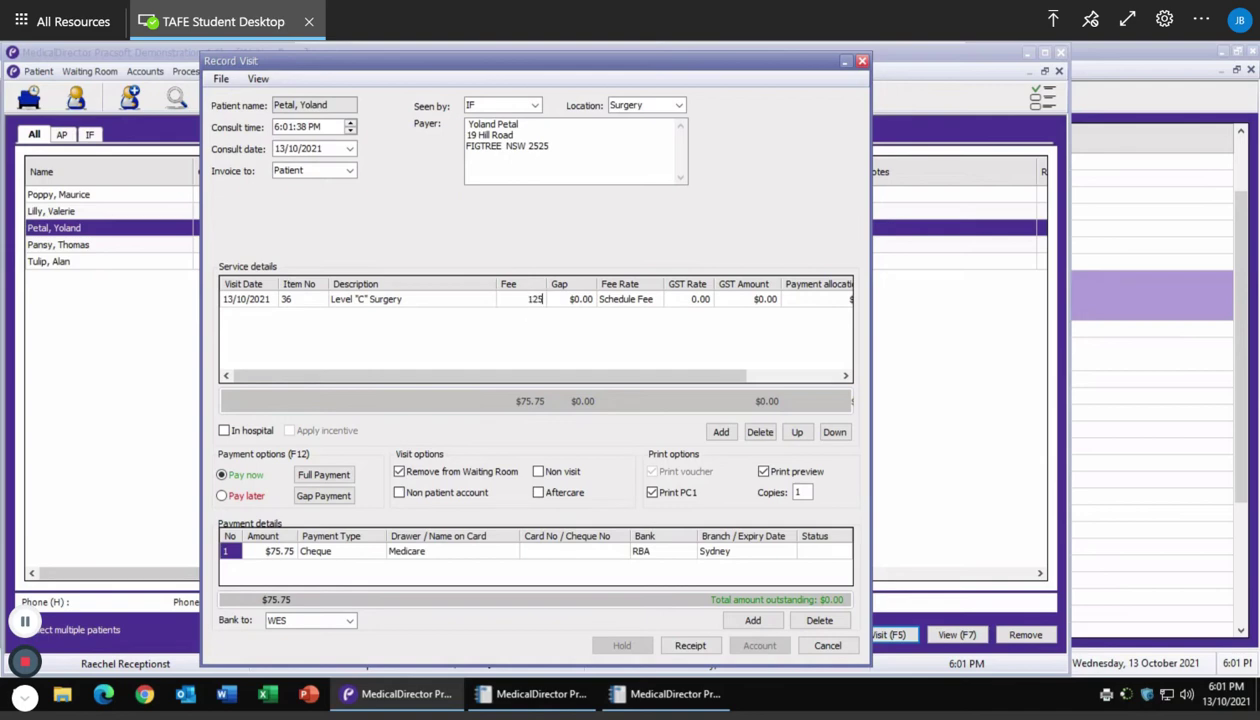
key("Tab")
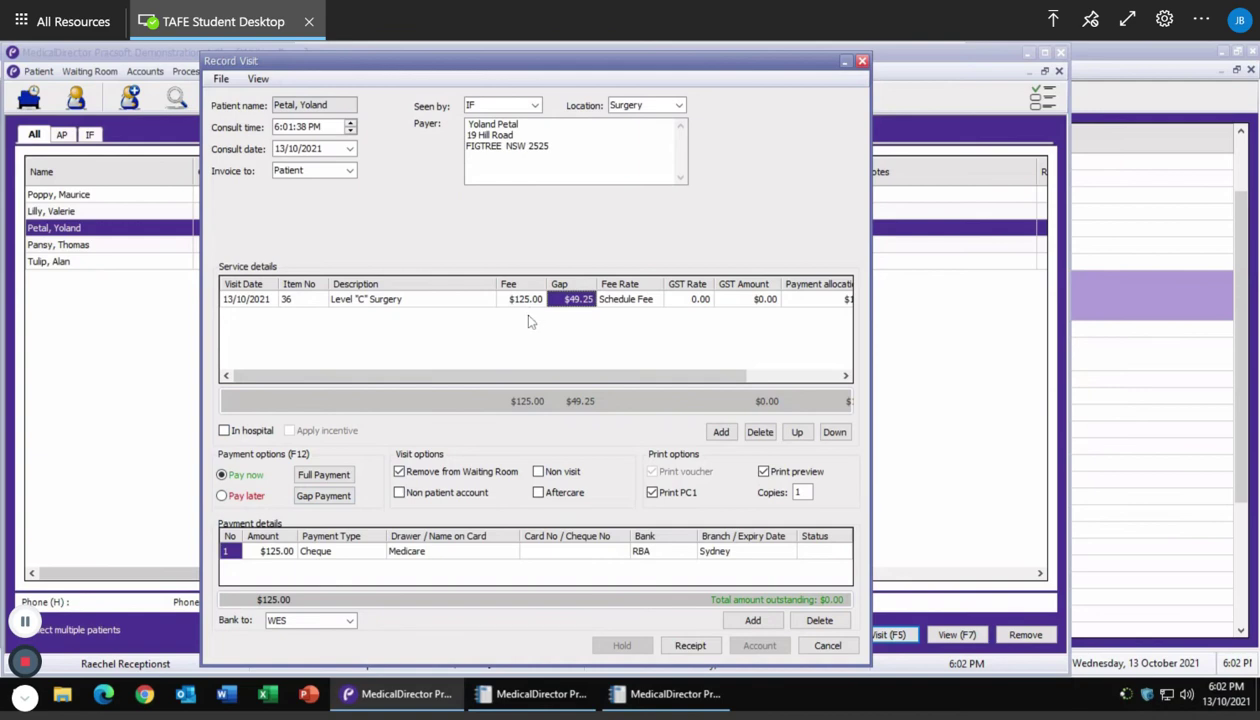
Take just the $49.25 gap payment and issue the receipt
left_click(322, 499)
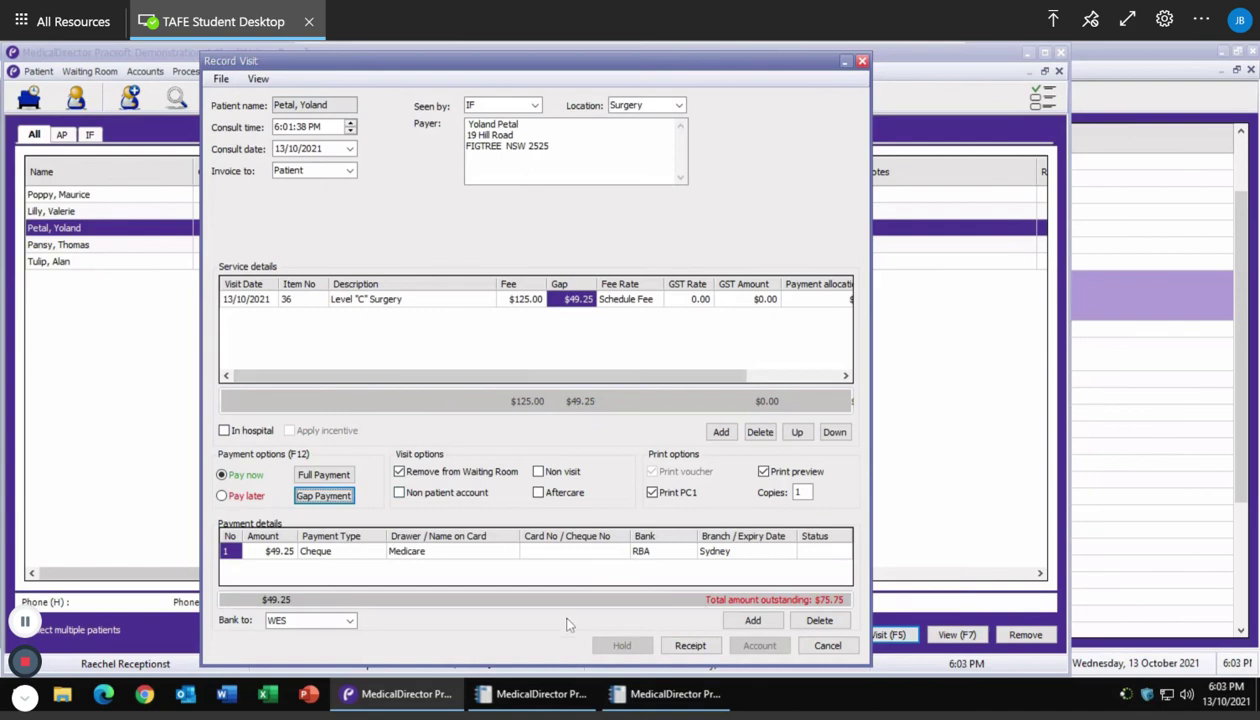
left_click(689, 645)
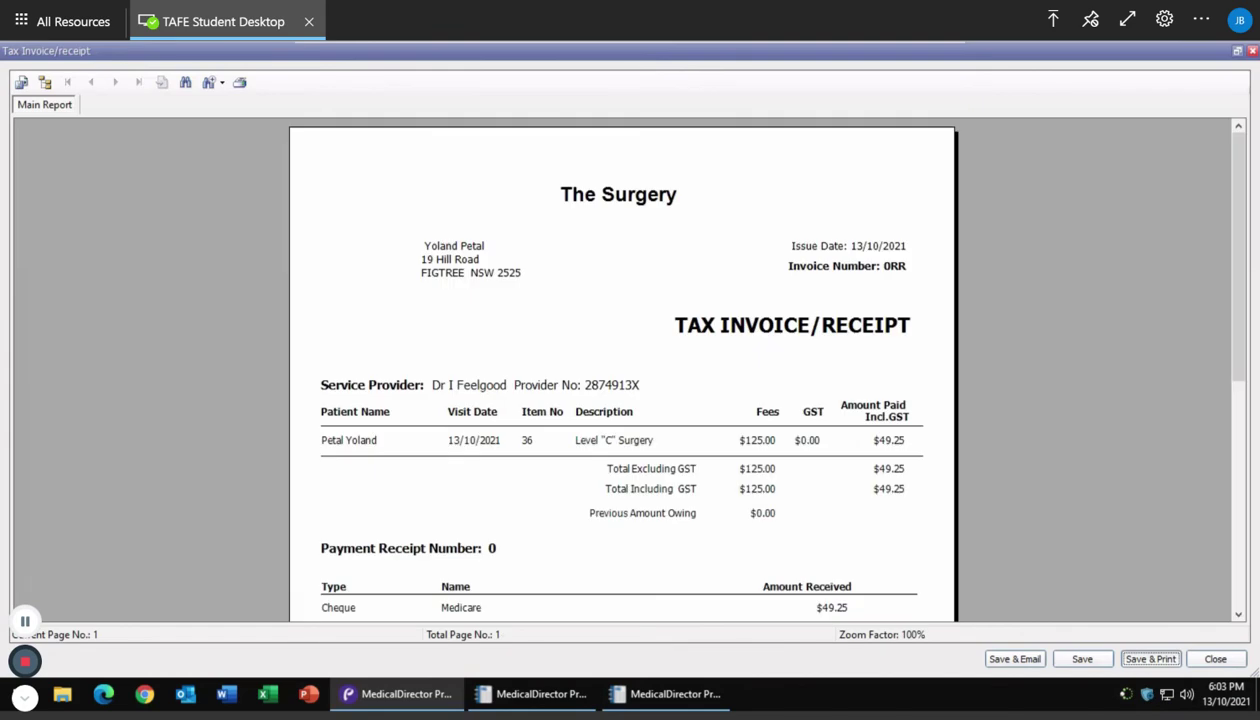
Check the receipt shows $49.25 received and $75.75 outstanding, then choose Save & Print
scroll(582, 430, "down", 3)
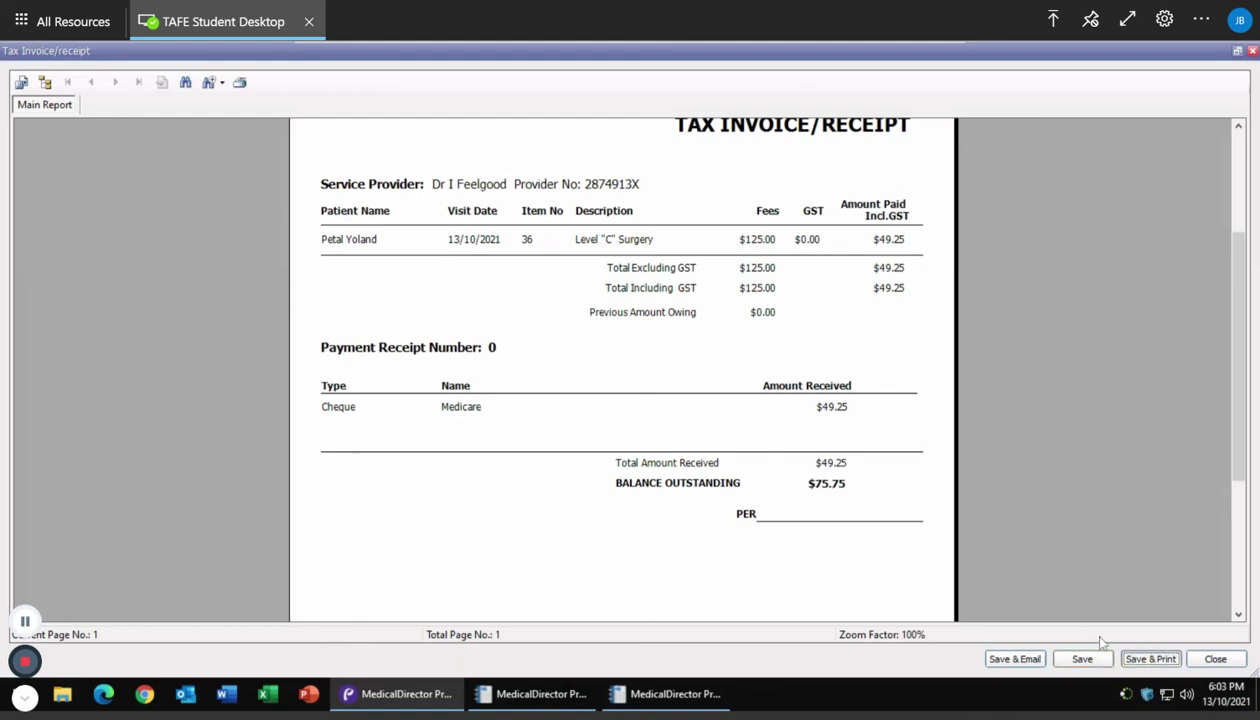
left_click(1145, 659)
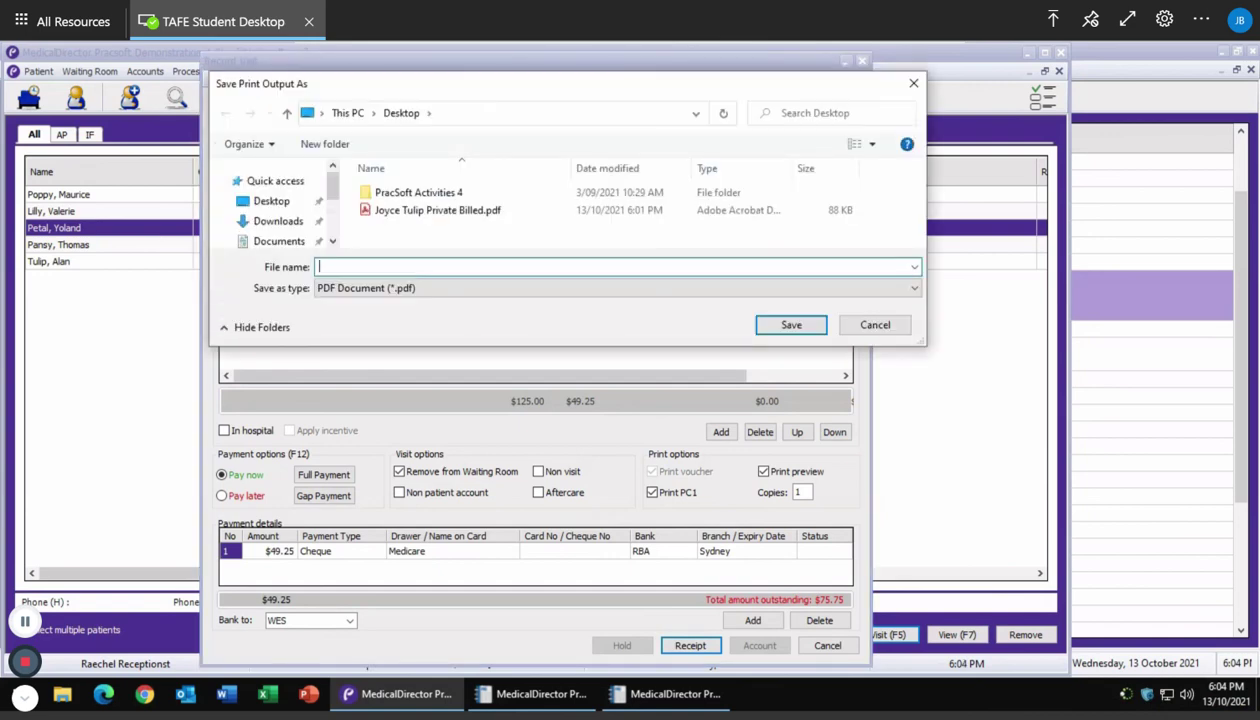
Save the item 36 receipt to the Desktop as a PDF named with the patient's name plus 'Private Billed'
type("Yoland Petal Private Billed")
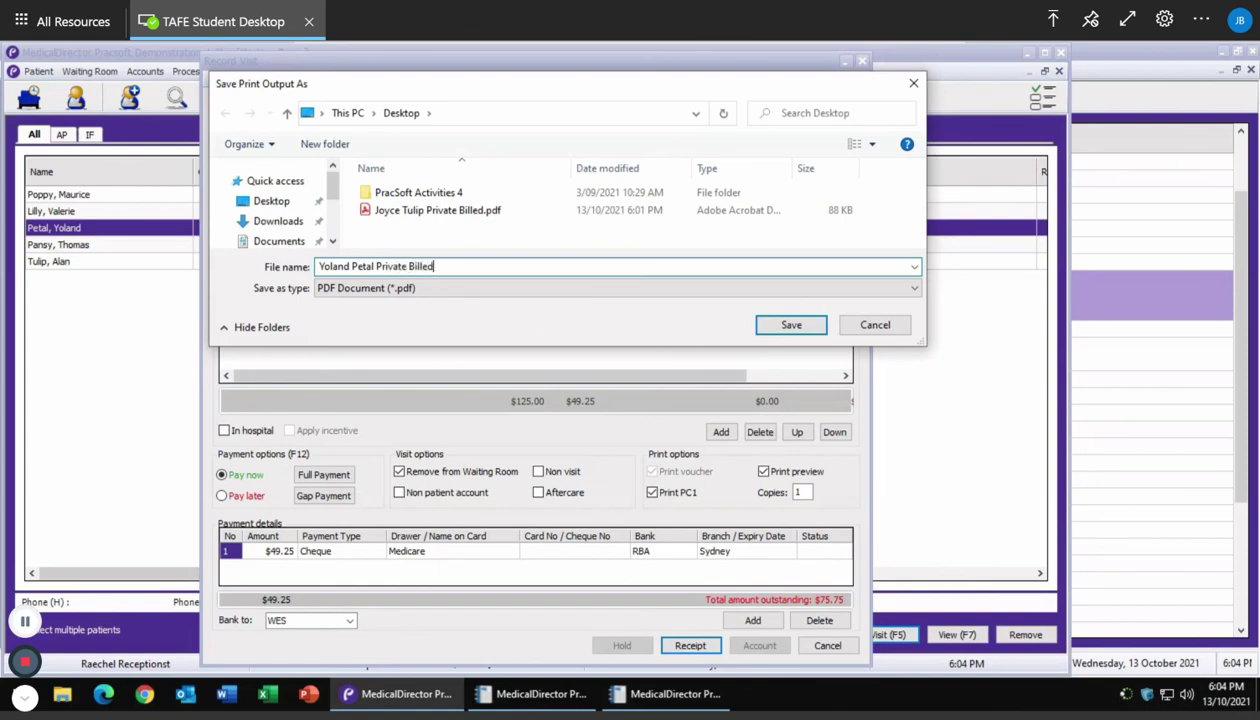
left_click(798, 328)
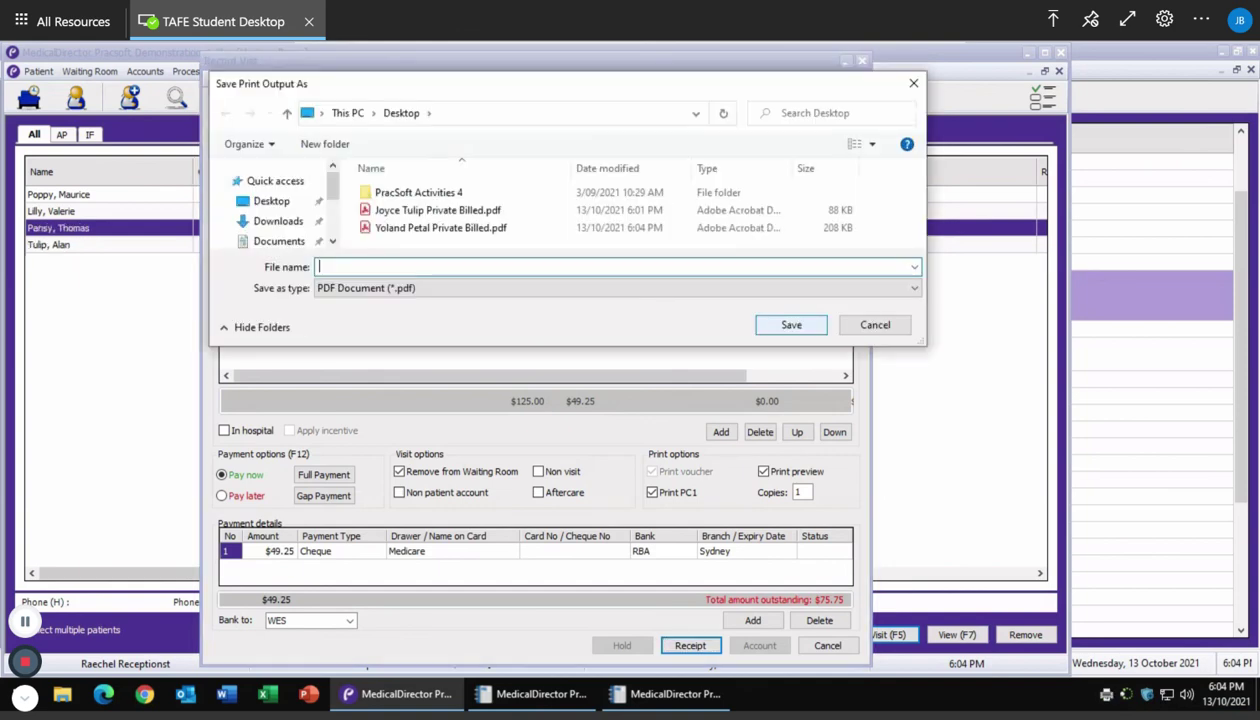
Save the second receipt copy over the patient's existing 'Private Billed' PDF on the Desktop
type("P")
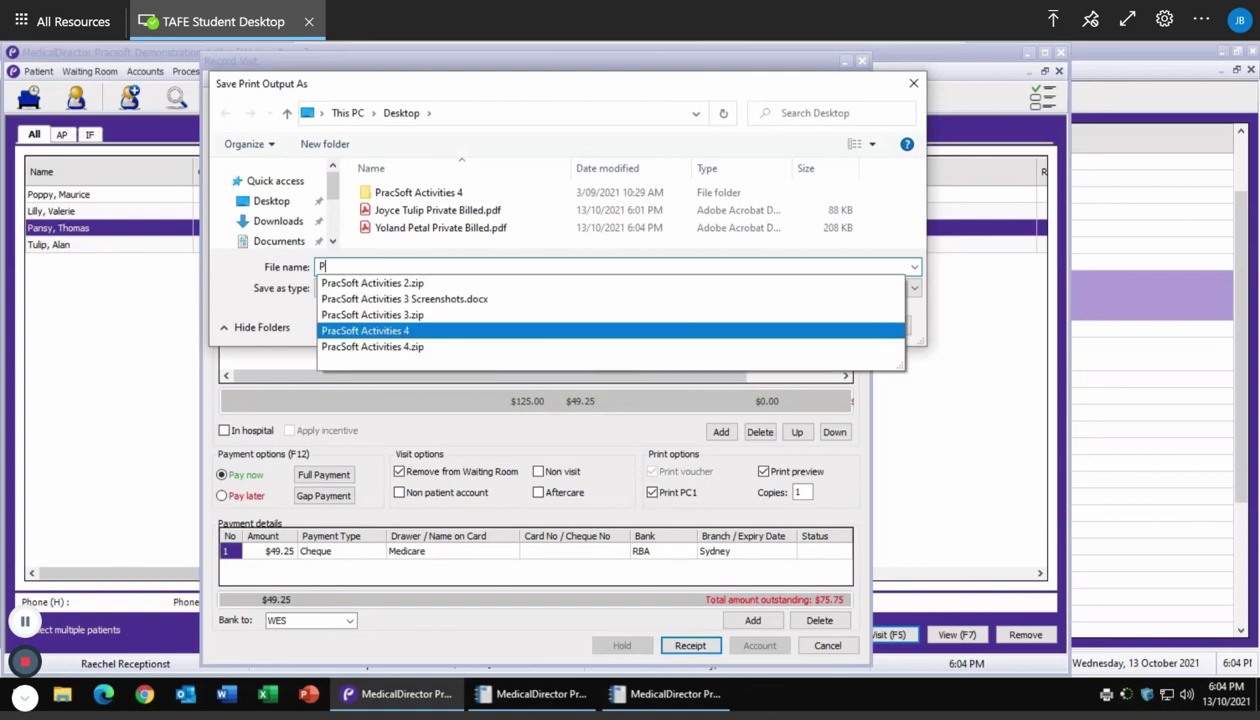
key("BackSpace")
type("Y")
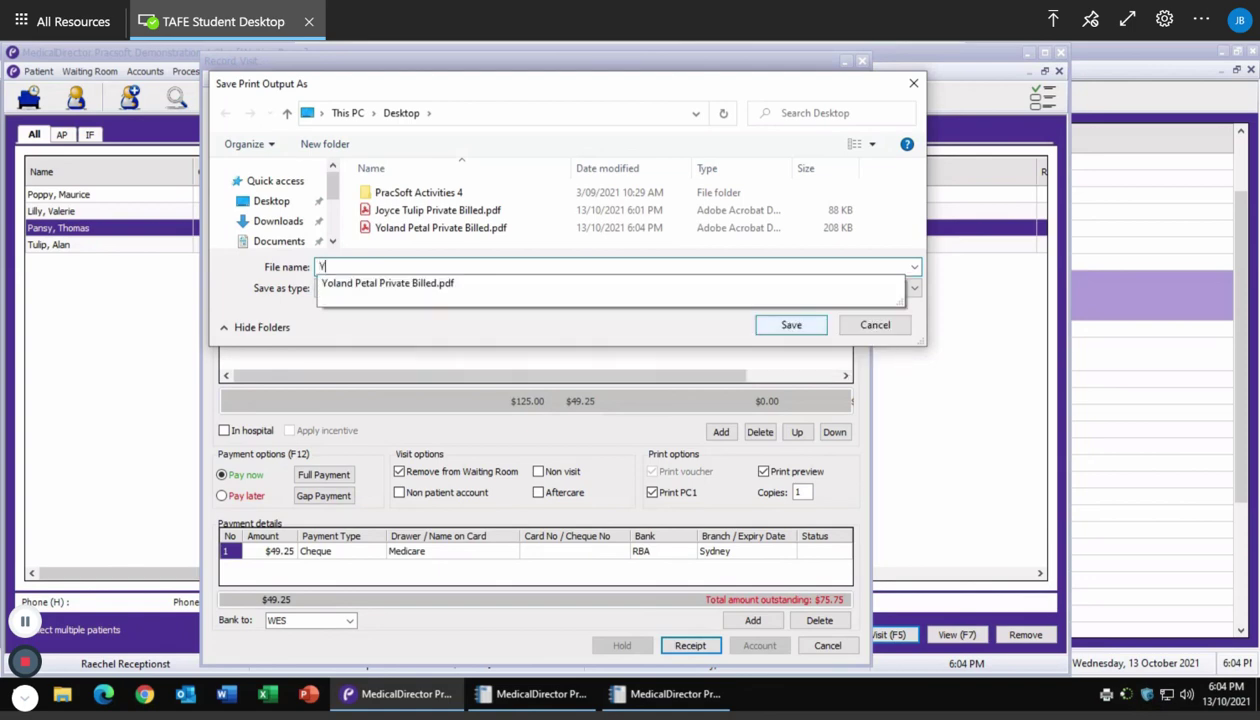
left_click(555, 284)
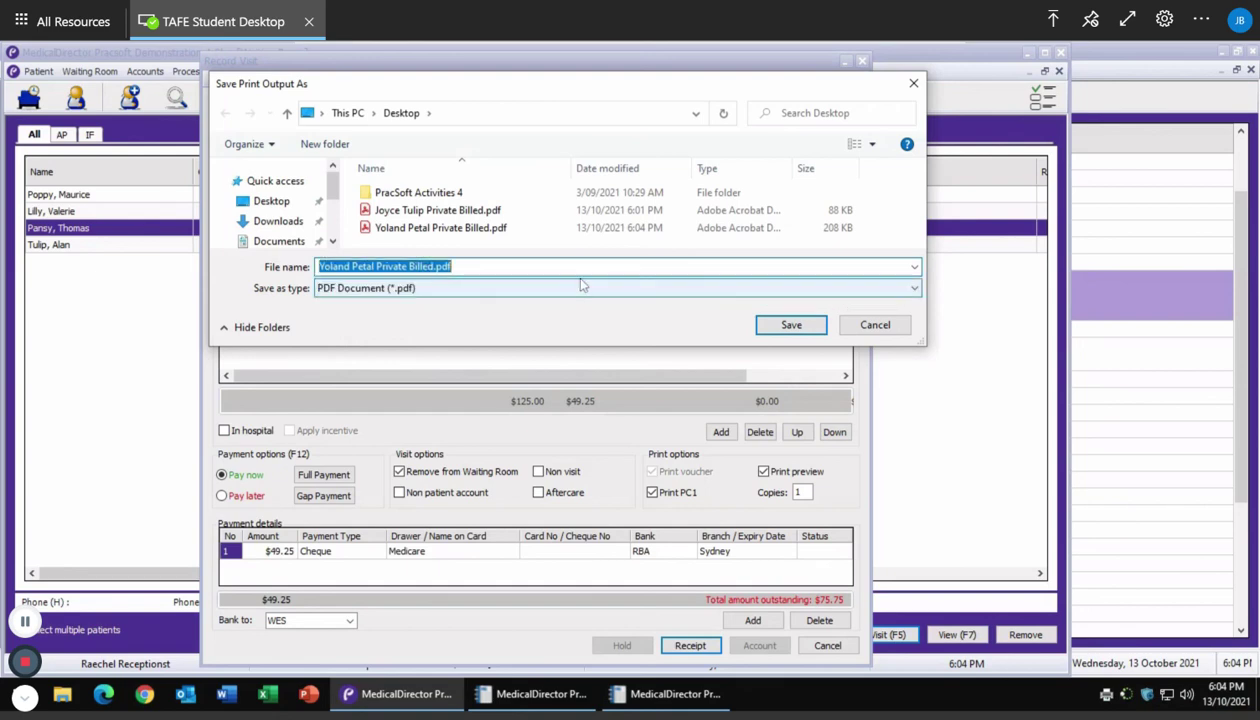
left_click(791, 325)
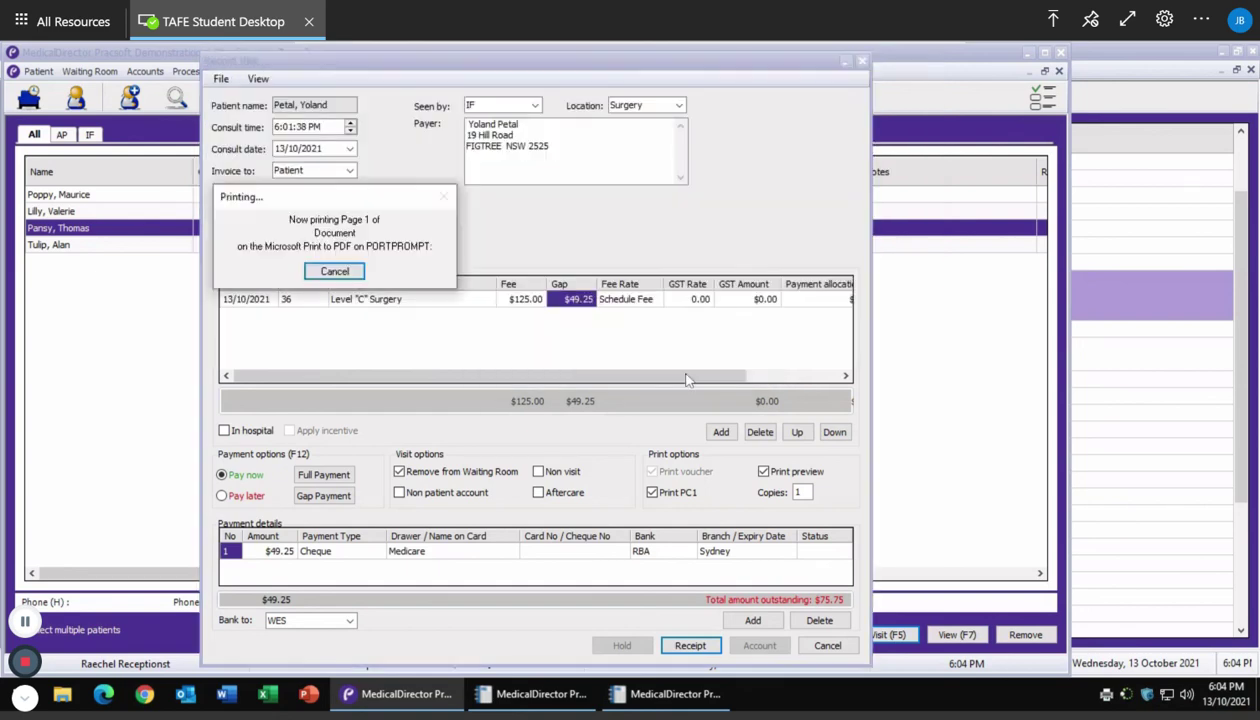